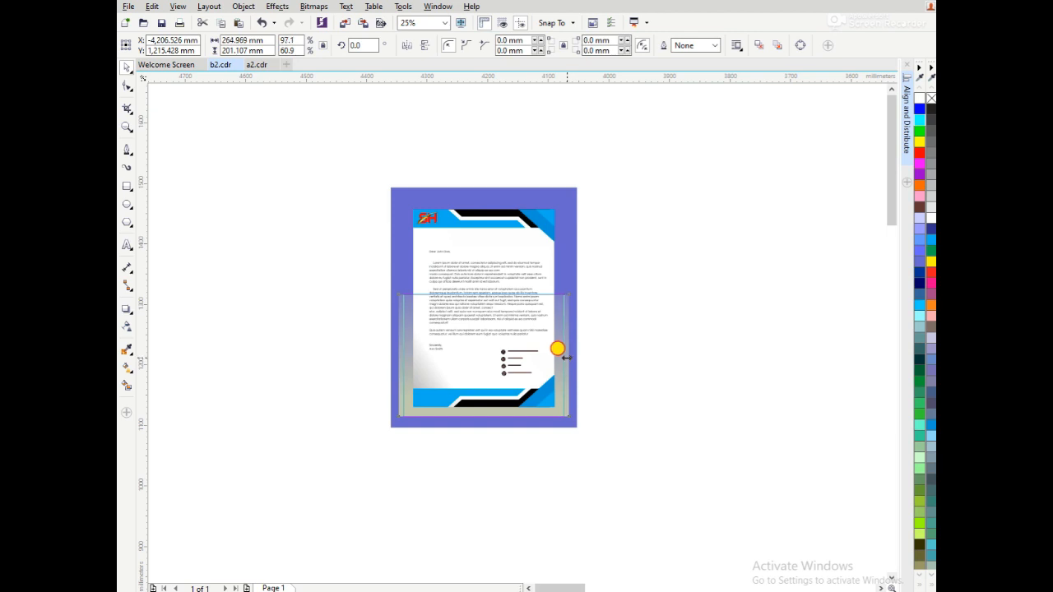
- Draw a page-outline rectangle about 246 mm wide and 323 mm high beside the finished letterhead
{"action": "key", "text": "F2"}
{"action": "left_click_drag", "start_coordinate": [190, 165], "coordinate": [601, 505]}
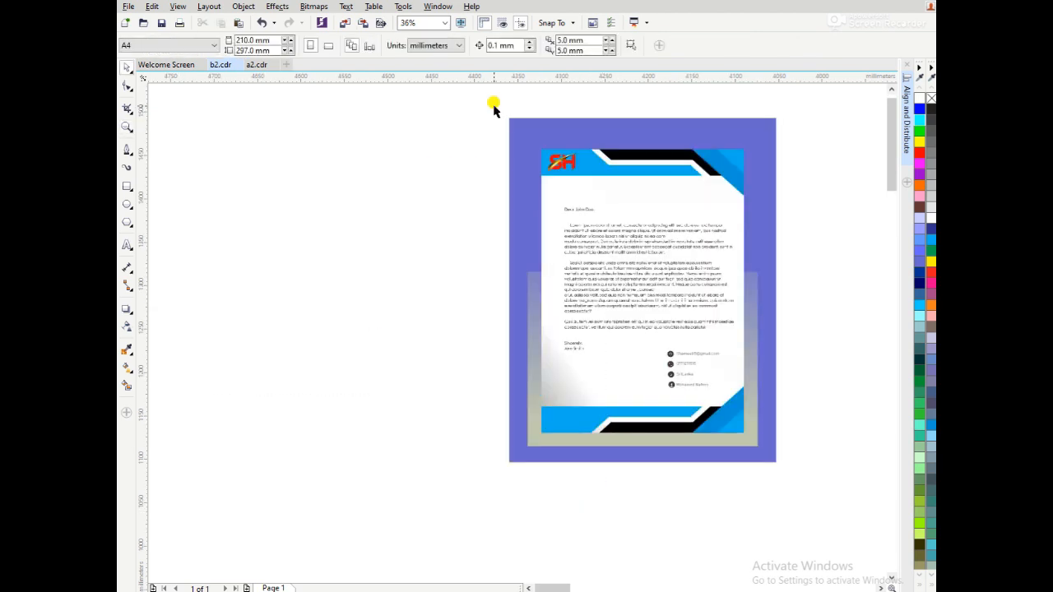
{"action": "left_click", "coordinate": [127, 186]}
{"action": "left_click_drag", "start_coordinate": [291, 162], "coordinate": [497, 440]}
{"action": "key", "text": "space"}
{"action": "left_click_drag", "start_coordinate": [391, 296], "coordinate": [391, 284]}
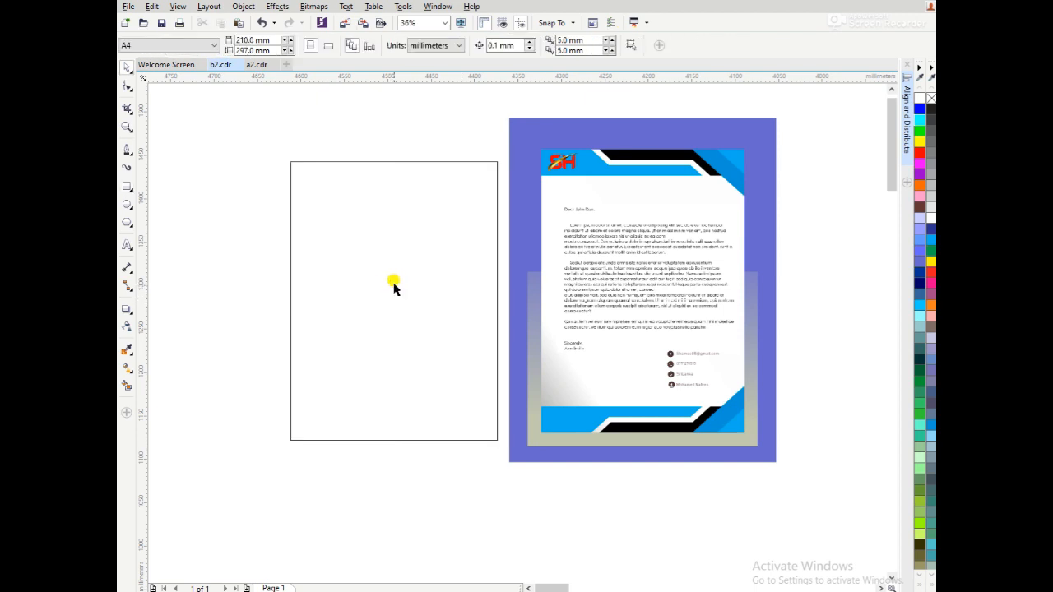
{"action": "left_click_drag", "start_coordinate": [291, 311], "coordinate": [273, 293]}
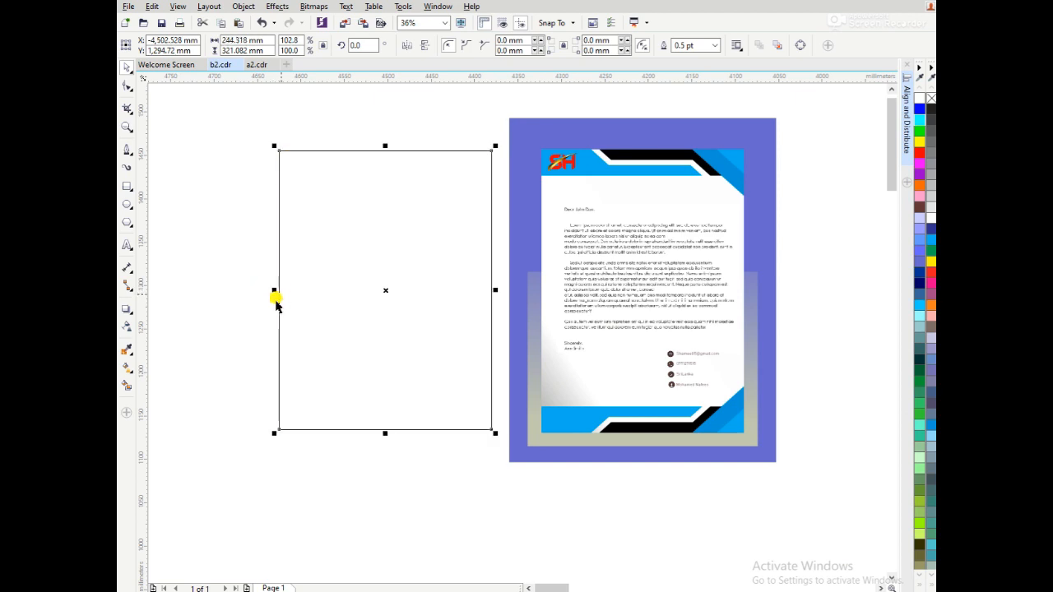
{"action": "left_click_drag", "start_coordinate": [265, 427], "coordinate": [260, 429]}
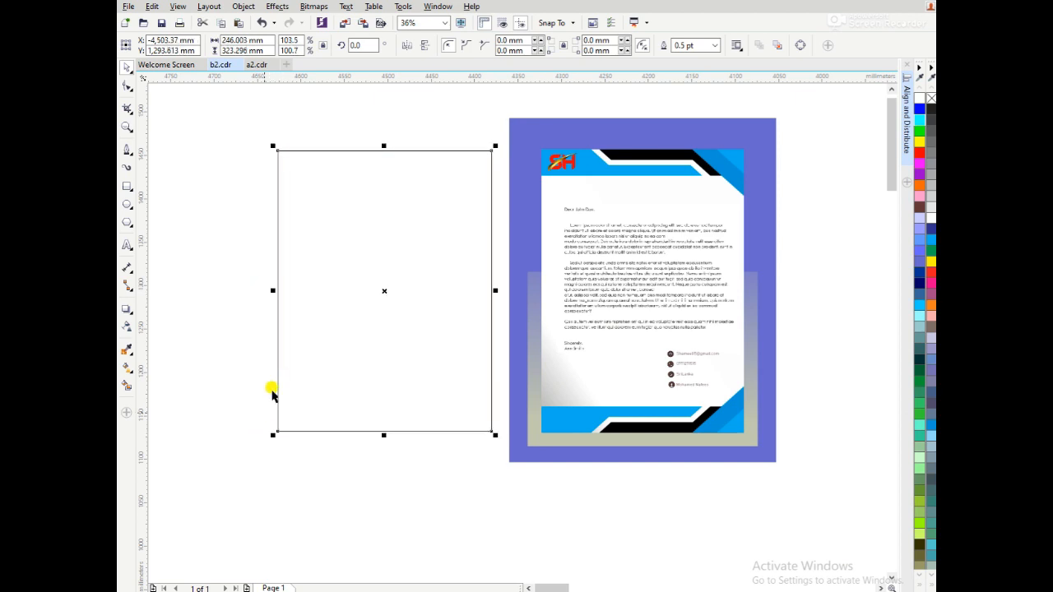
- Scale a copy of the page outline down to a small square in its top-right corner and convert it to curves
{"action": "left_click_drag", "start_coordinate": [383, 436], "coordinate": [383, 198]}
{"action": "left_click_drag", "start_coordinate": [272, 173], "coordinate": [444, 189]}
{"action": "left_click", "coordinate": [799, 46]}
{"action": "key", "text": "F10"}
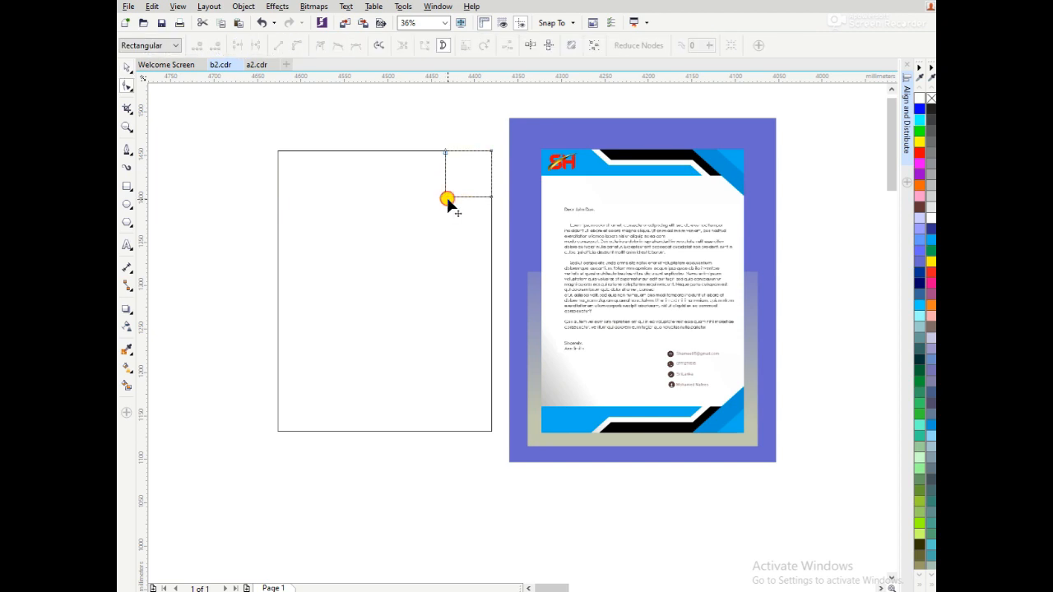
- Delete the square's lower-left node to form a corner triangle, then add an enlarged copy about 73 mm wide from the same corner
{"action": "left_click", "coordinate": [445, 196]}
{"action": "key", "text": "Delete"}
{"action": "key", "text": "space"}
{"action": "left_click_drag", "start_coordinate": [440, 201], "coordinate": [418, 212]}
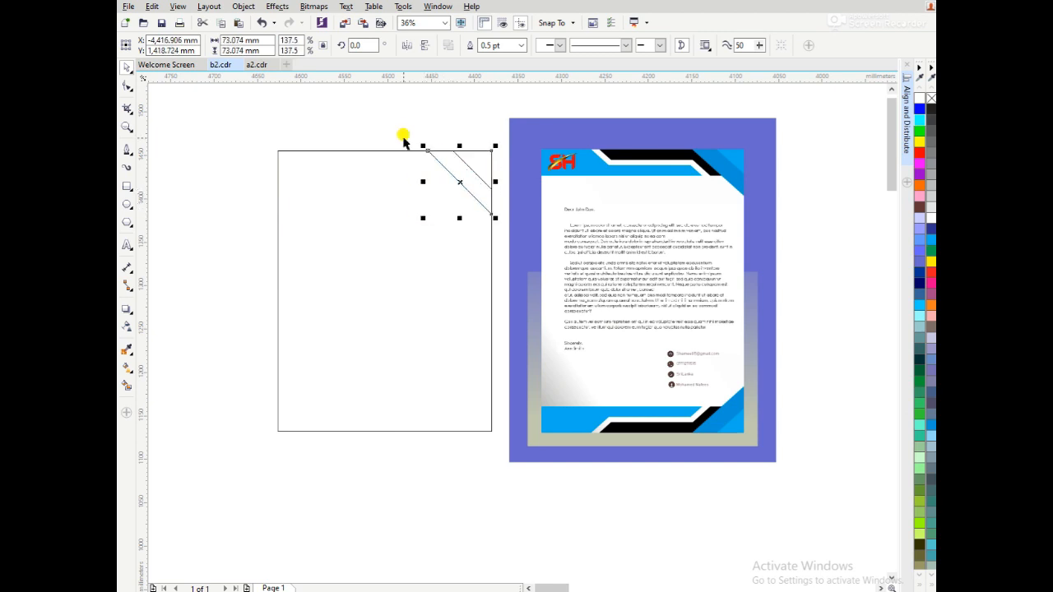
- Create two stacked bands about 24 mm and 13 mm high from page-outline copies at the top, narrowing the upper one to about 83 mm
{"action": "left_click", "coordinate": [403, 154]}
{"action": "left_click", "coordinate": [403, 152]}
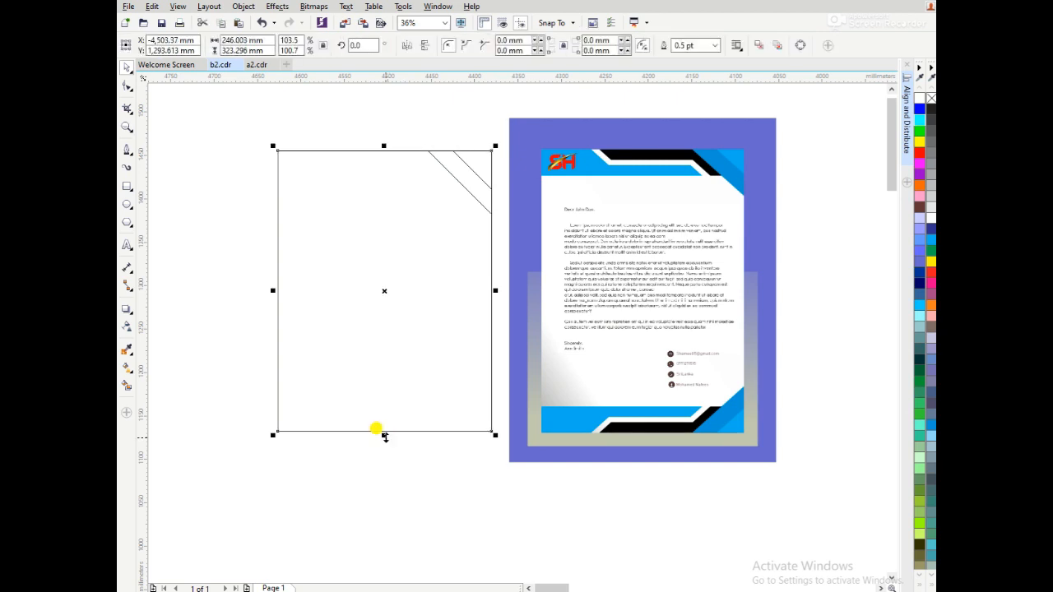
{"action": "left_click_drag", "start_coordinate": [383, 434], "coordinate": [388, 188]}
{"action": "left_click", "coordinate": [384, 151]}
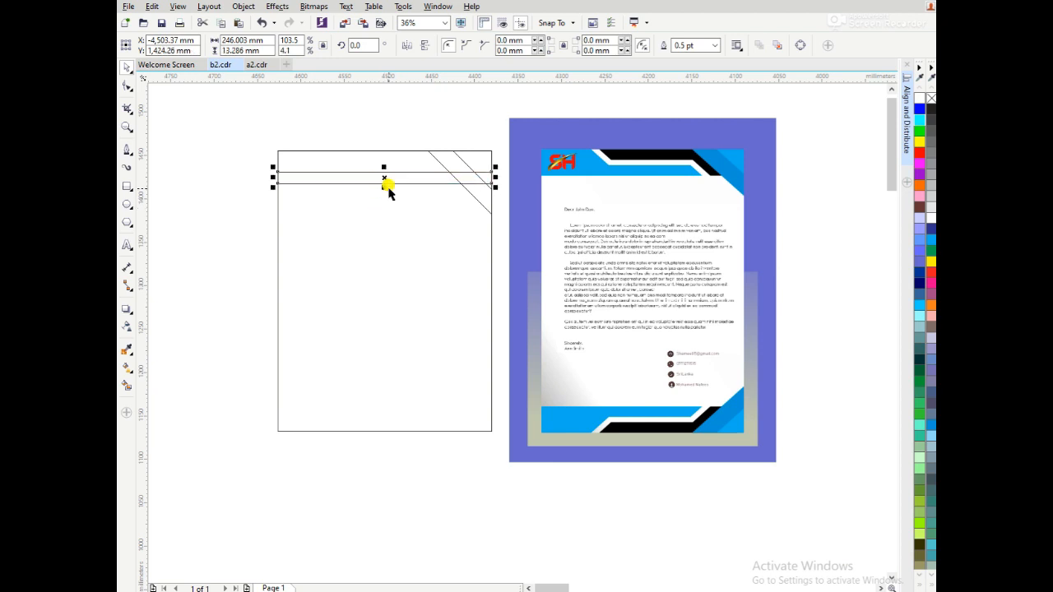
{"action": "key", "text": "ctrl+z"}
{"action": "key", "text": "ctrl+z"}
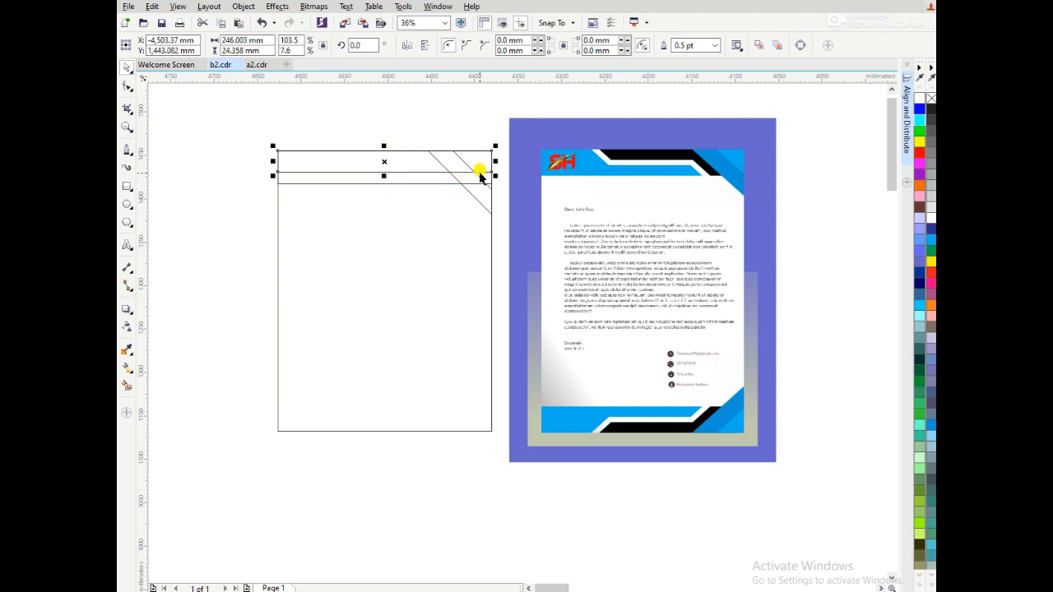
{"action": "left_click_drag", "start_coordinate": [496, 162], "coordinate": [348, 174]}
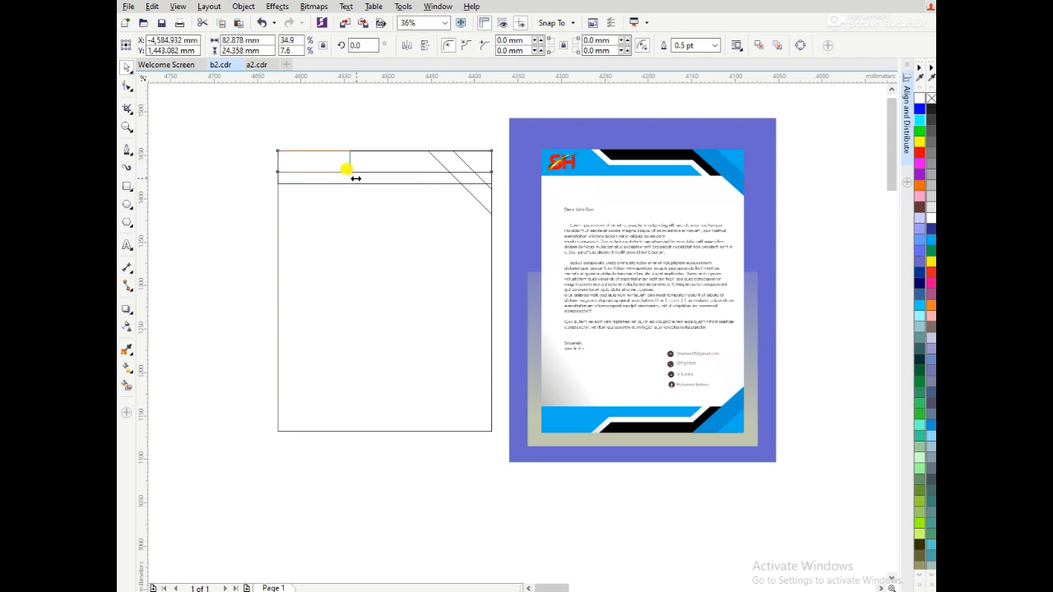
{"action": "left_click", "coordinate": [406, 134]}
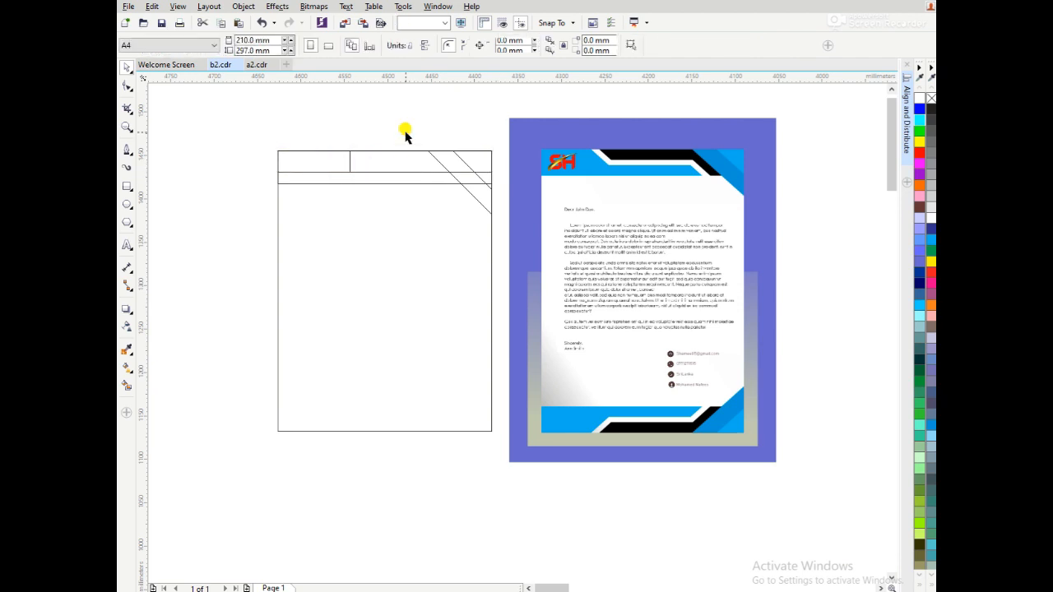
- Add two enlarged copies of the corner triangle, about 189 mm and 103 mm wide, anchored at the page's top-right corner
{"action": "left_click", "coordinate": [465, 190]}
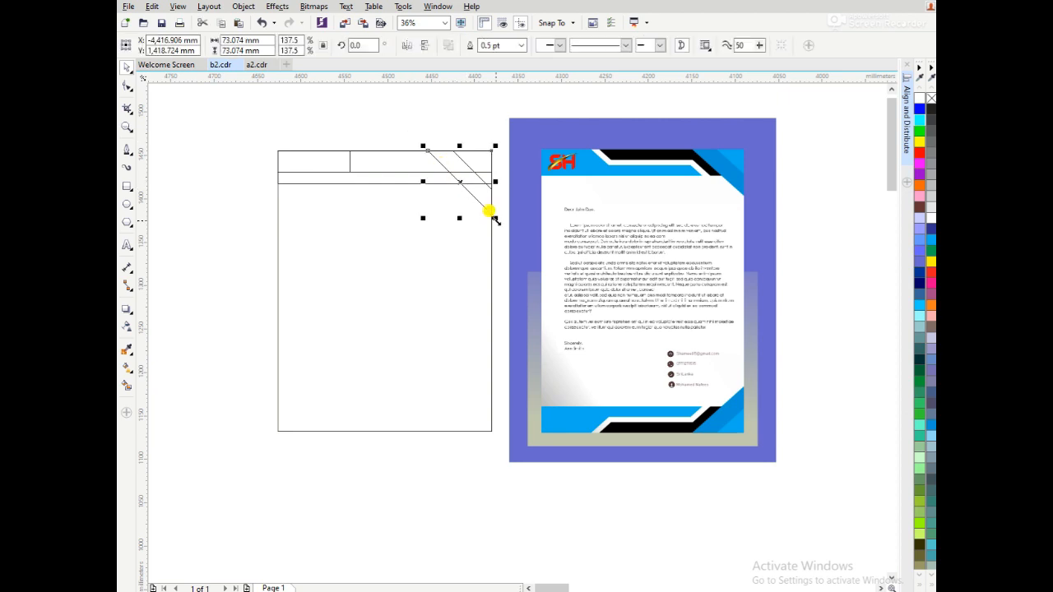
{"action": "left_click_drag", "start_coordinate": [424, 219], "coordinate": [297, 318]}
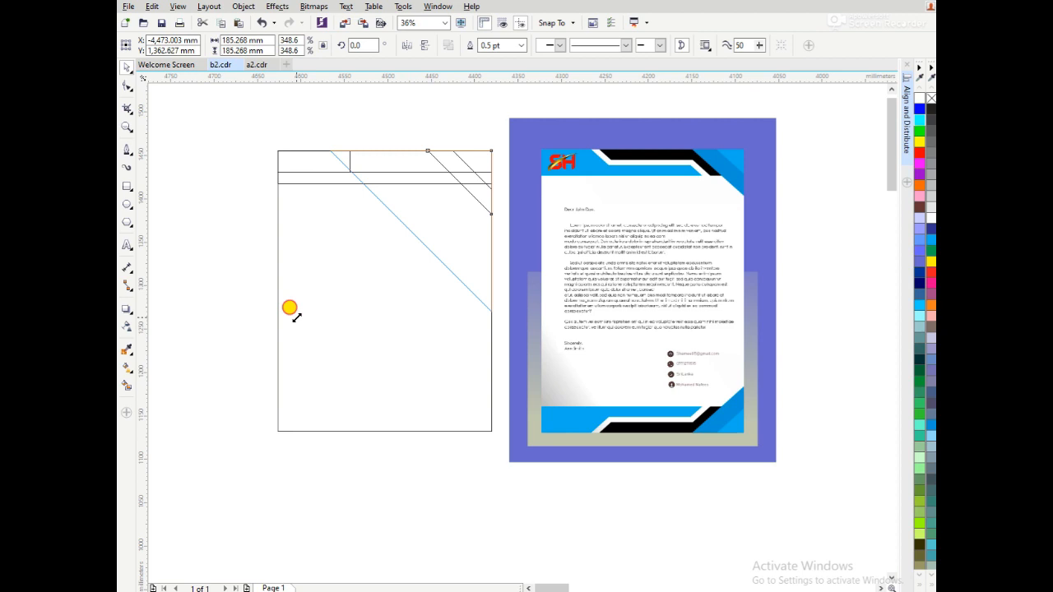
{"action": "left_click_drag", "start_coordinate": [296, 318], "coordinate": [403, 236]}
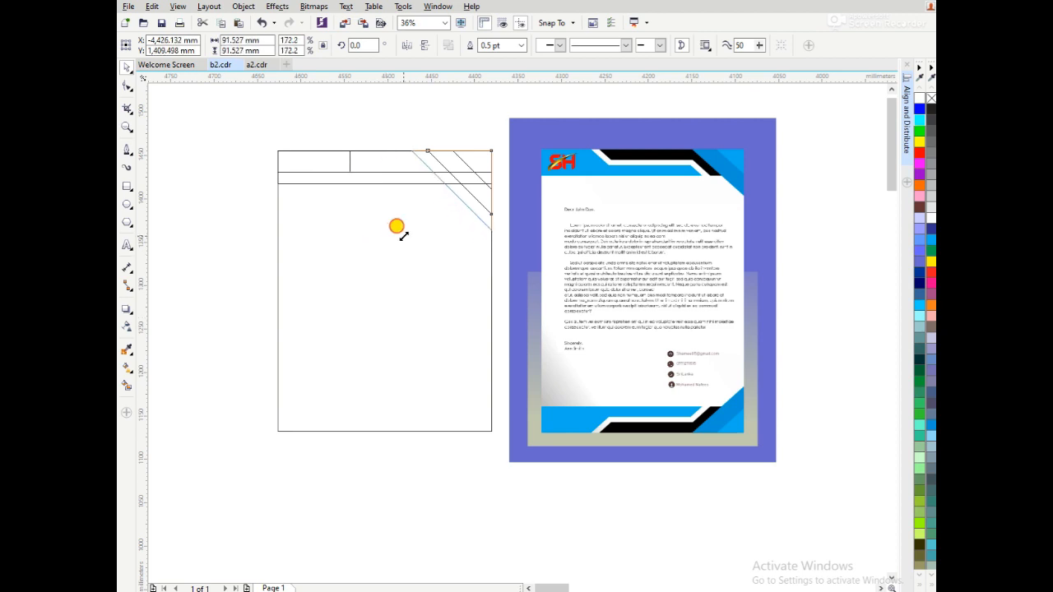
{"action": "left_click_drag", "start_coordinate": [404, 236], "coordinate": [401, 235]}
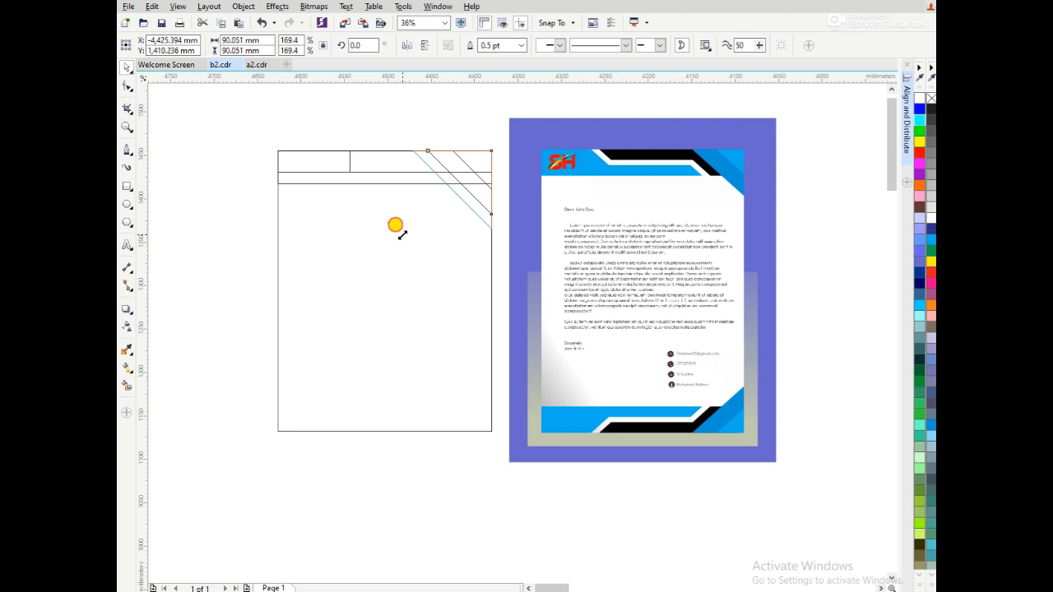
{"action": "left_click_drag", "start_coordinate": [402, 235], "coordinate": [286, 321]}
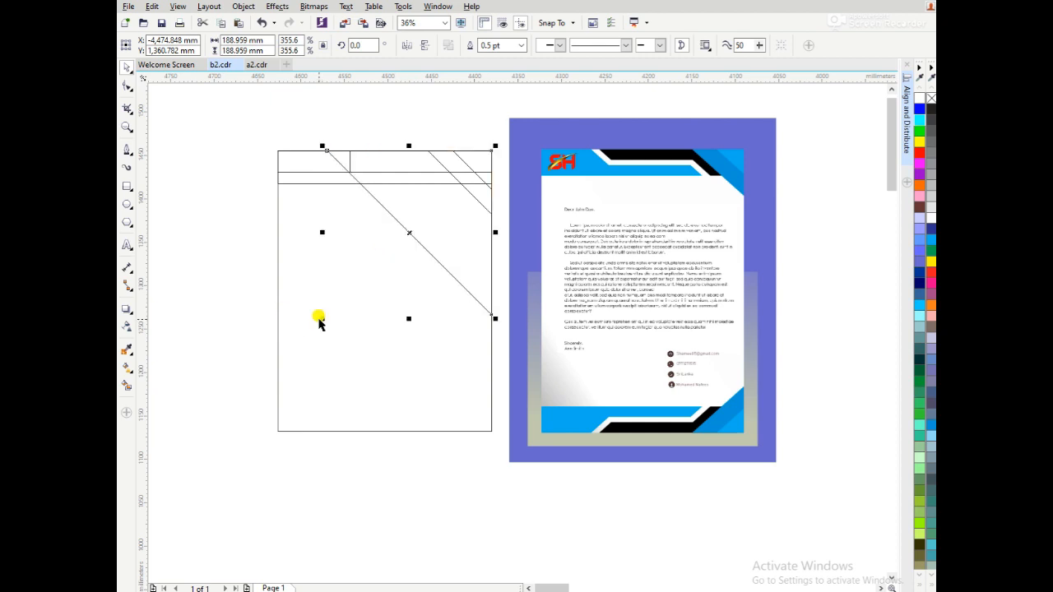
{"action": "left_click_drag", "start_coordinate": [318, 309], "coordinate": [393, 256]}
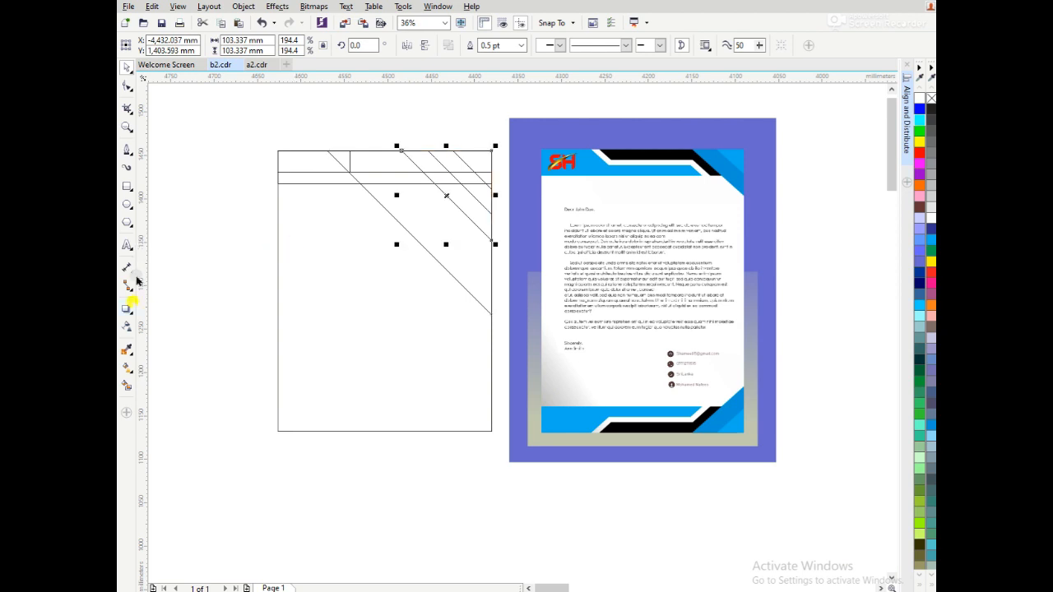
- Smart Fill the header's upper-left area and the lower band as far as the 103 mm triangle's diagonal
{"action": "left_click", "coordinate": [127, 384]}
{"action": "left_click", "coordinate": [306, 171]}
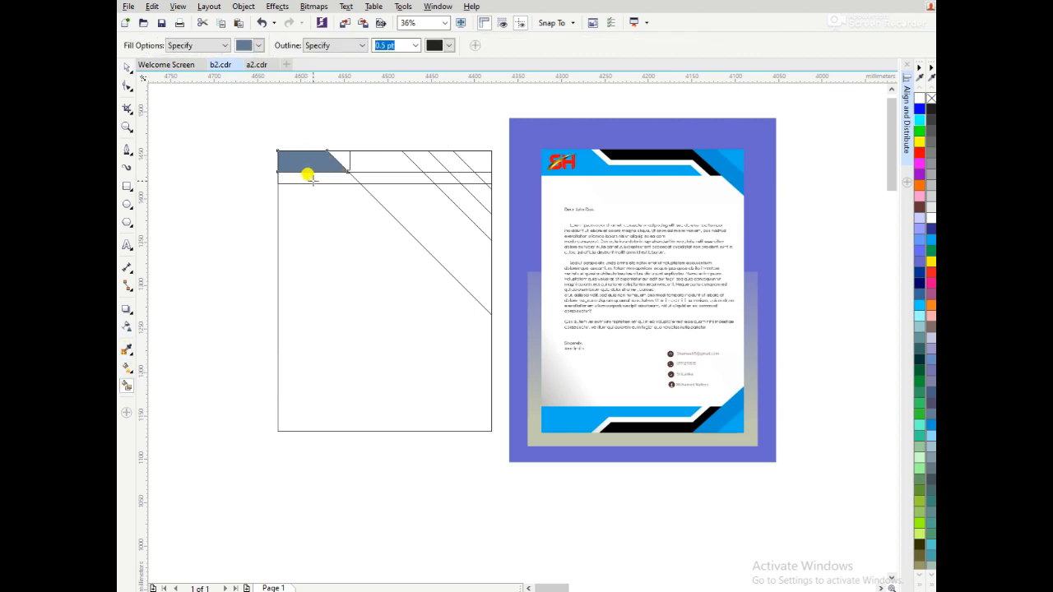
{"action": "left_click", "coordinate": [307, 176]}
{"action": "left_click", "coordinate": [366, 176]}
{"action": "key", "text": "space"}
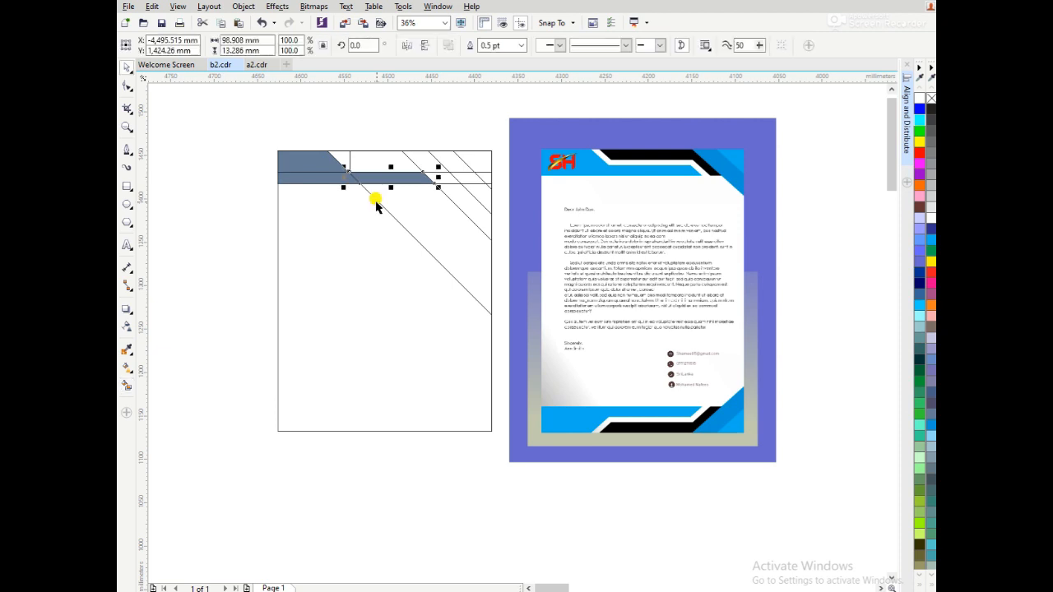
- Delete the 189 mm construction triangle and the narrow rectangle above the lower band
{"action": "left_click", "coordinate": [376, 201]}
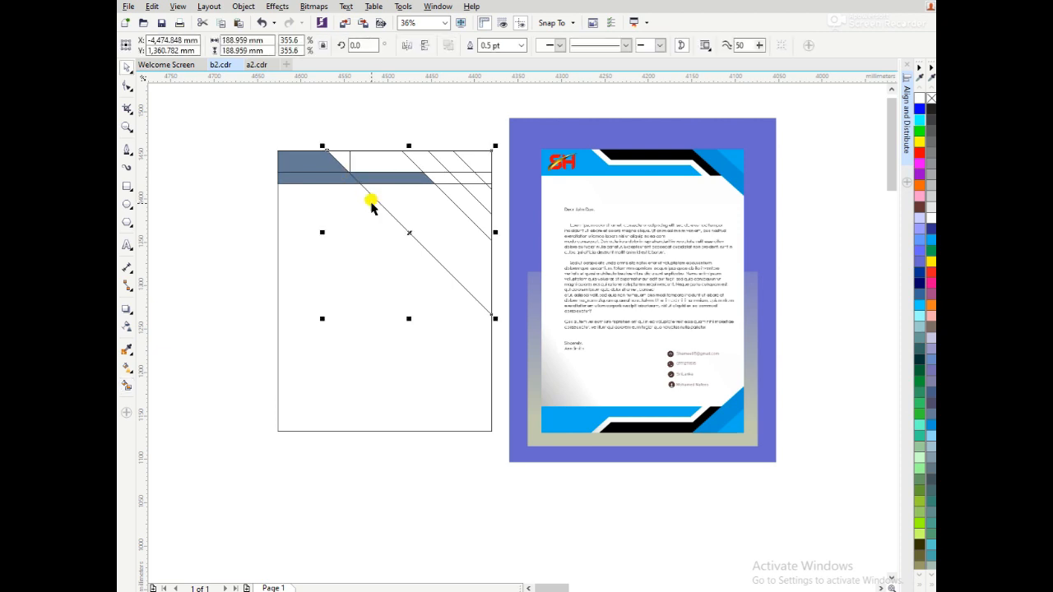
{"action": "key", "text": "Delete"}
{"action": "left_click_drag", "start_coordinate": [348, 157], "coordinate": [351, 137]}
{"action": "key", "text": "Delete"}
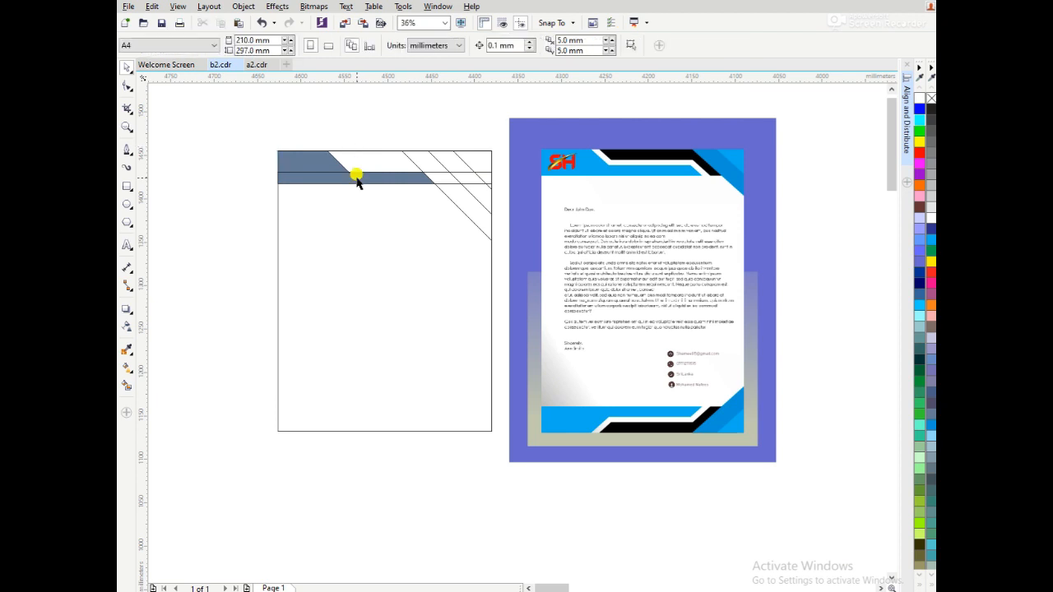
- Weld the filled header pieces into one shape
{"action": "left_click", "coordinate": [355, 175]}
{"action": "left_click", "coordinate": [318, 159], "text": "shift"}
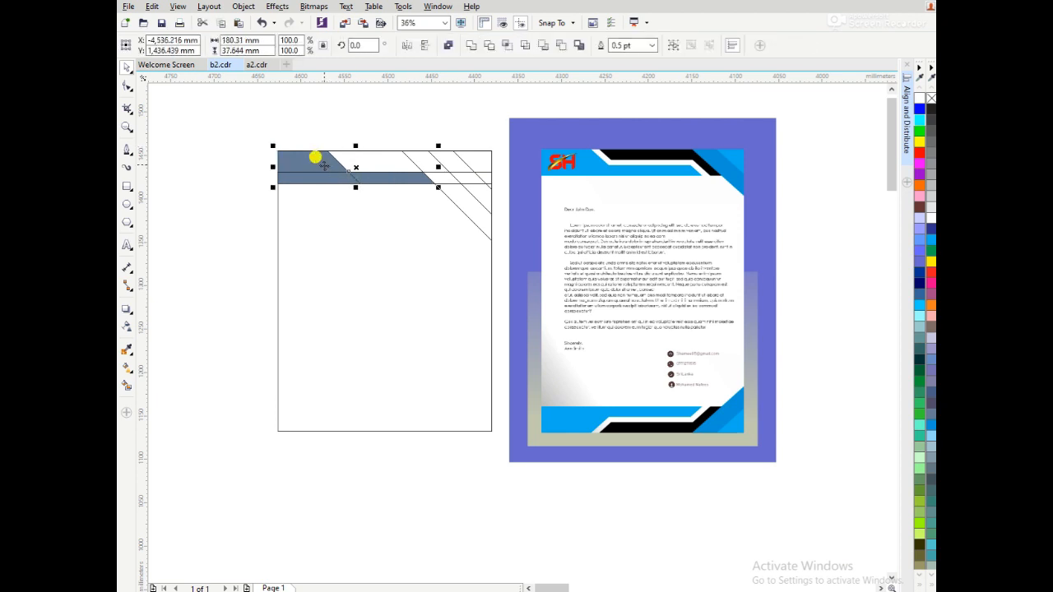
{"action": "left_click", "coordinate": [469, 46]}
{"action": "key", "text": "z"}
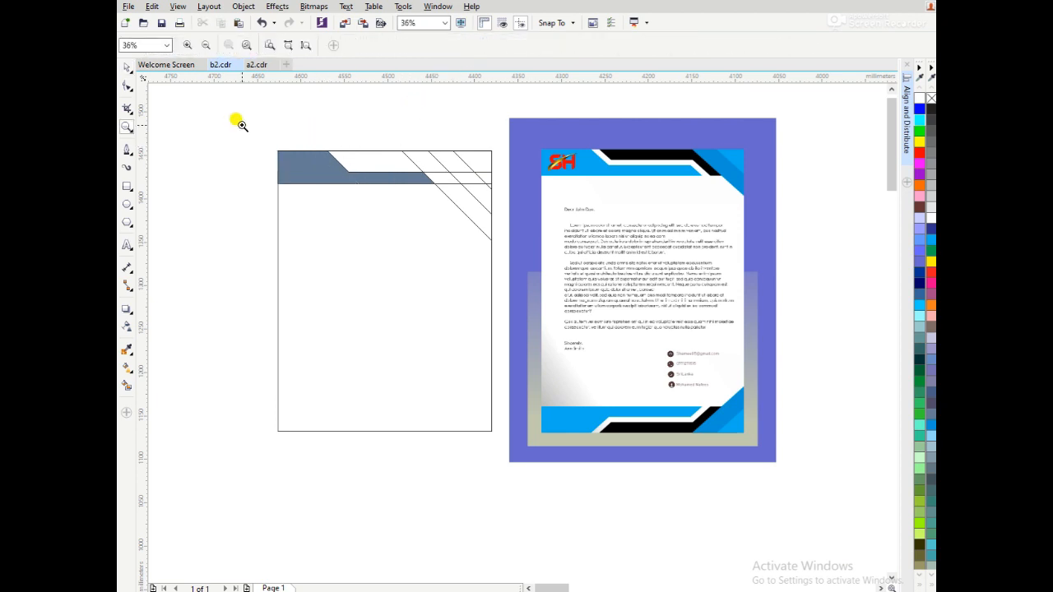
{"action": "key", "text": "space"}
- Shrink the 103 mm corner triangle to about 90 mm and scale a page-outline copy into a top band about 16 mm high
{"action": "left_click", "coordinate": [441, 192]}
{"action": "left_click_drag", "start_coordinate": [397, 244], "coordinate": [409, 237]}
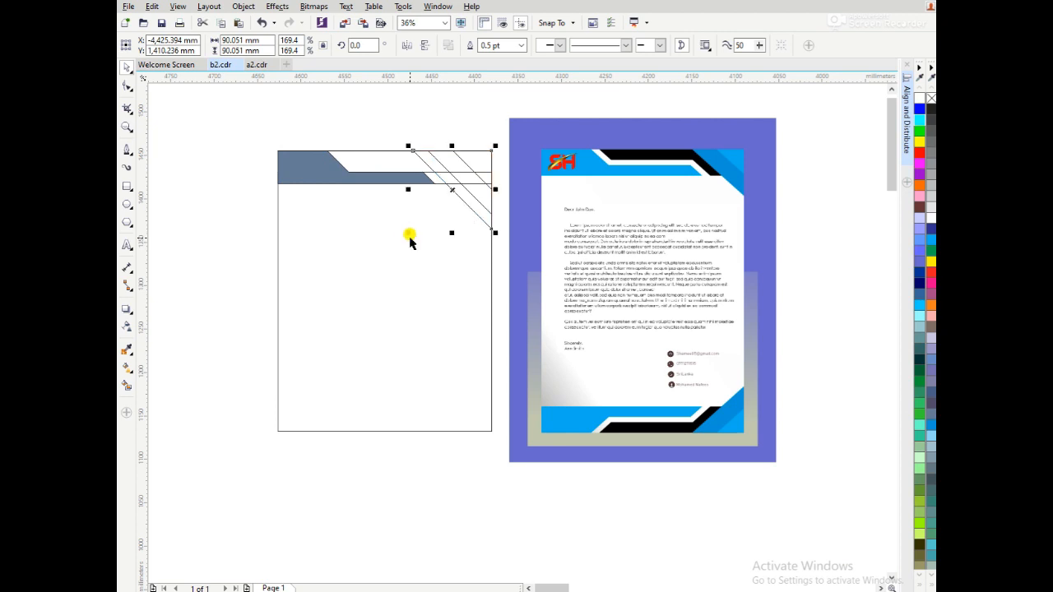
{"action": "left_click", "coordinate": [490, 317]}
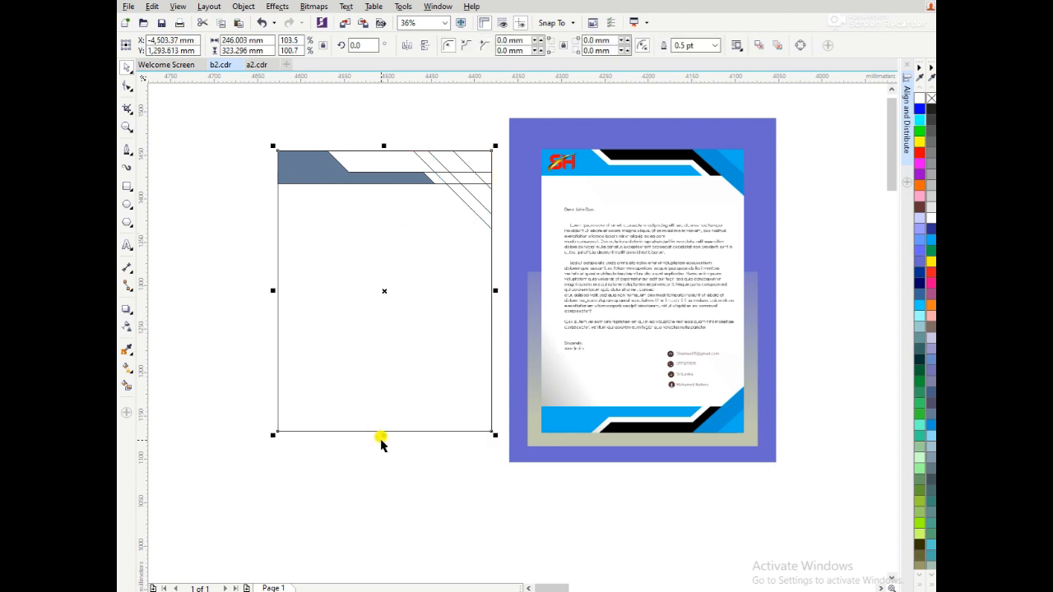
{"action": "left_click", "coordinate": [415, 172]}
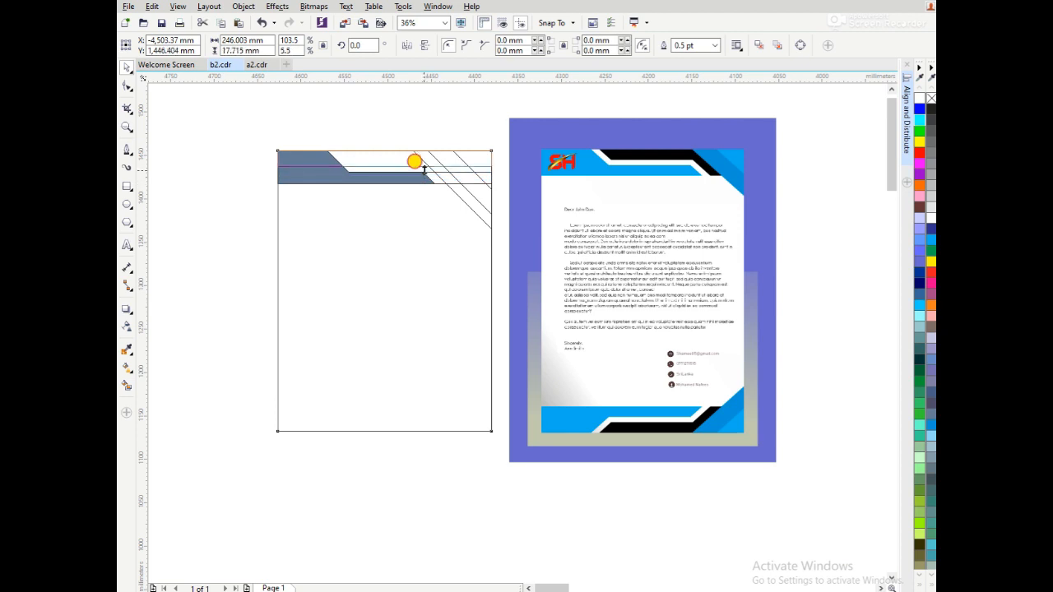
{"action": "left_click_drag", "start_coordinate": [413, 164], "coordinate": [425, 171]}
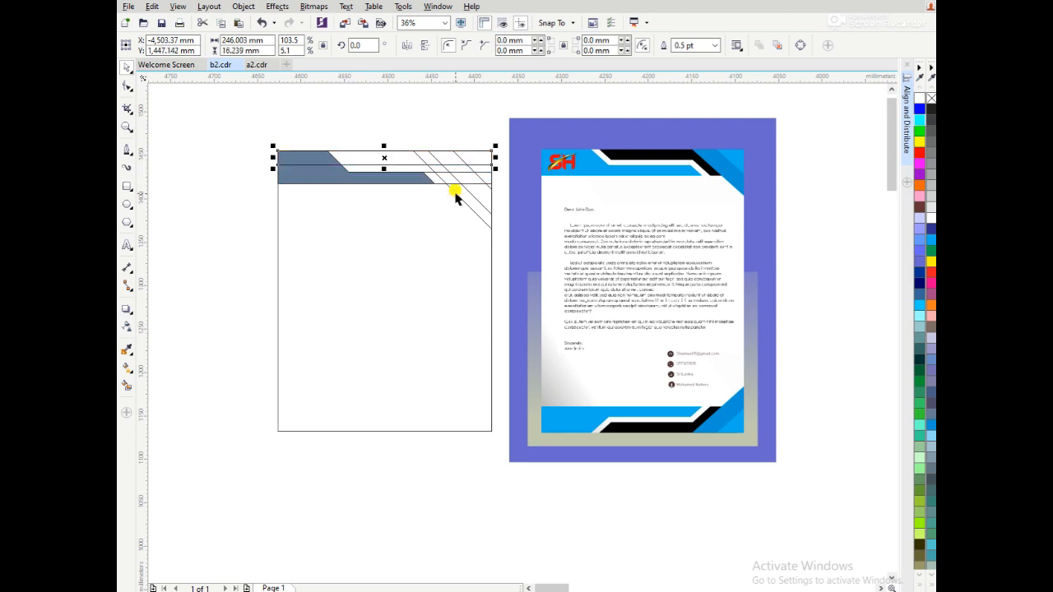
- Remove the 13 mm lower band outline and add an enlarged copy of the 90 mm corner triangle about 176 mm wide
{"action": "left_click", "coordinate": [453, 187]}
{"action": "left_click", "coordinate": [451, 182]}
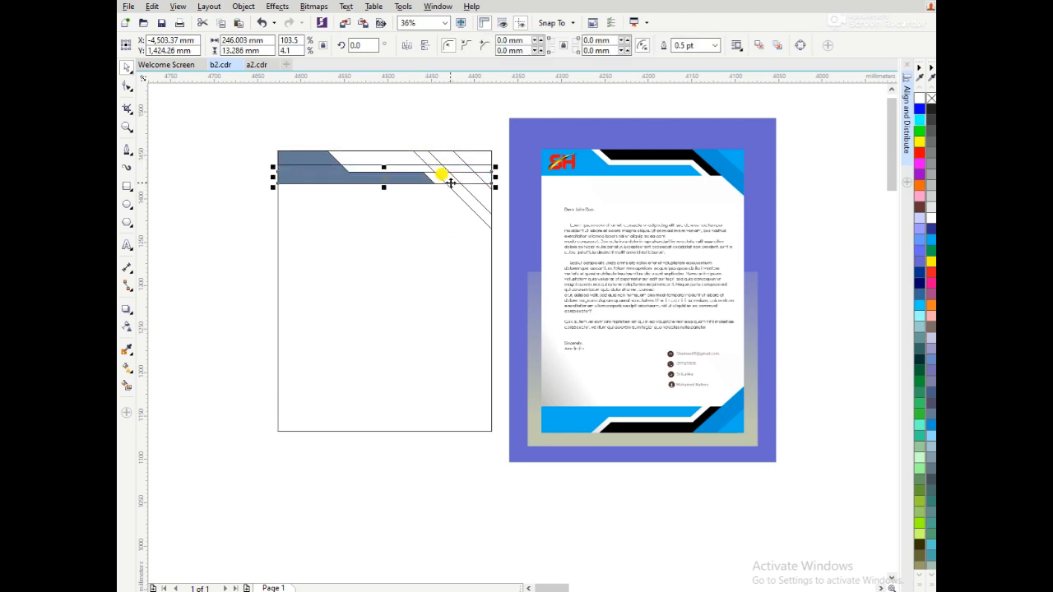
{"action": "left_click", "coordinate": [449, 189]}
{"action": "left_click", "coordinate": [451, 188]}
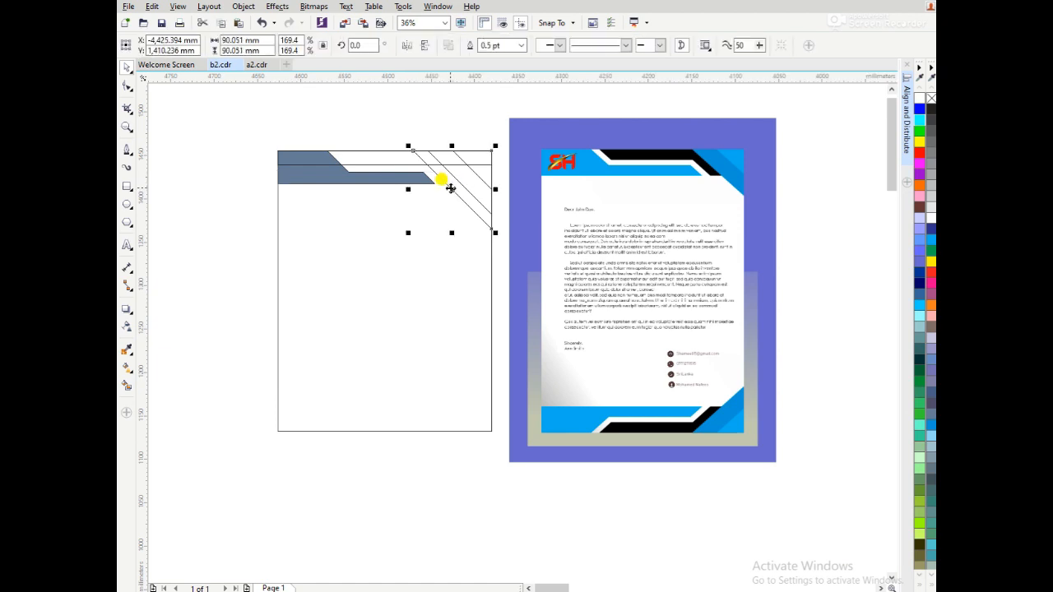
{"action": "left_click_drag", "start_coordinate": [407, 232], "coordinate": [333, 307]}
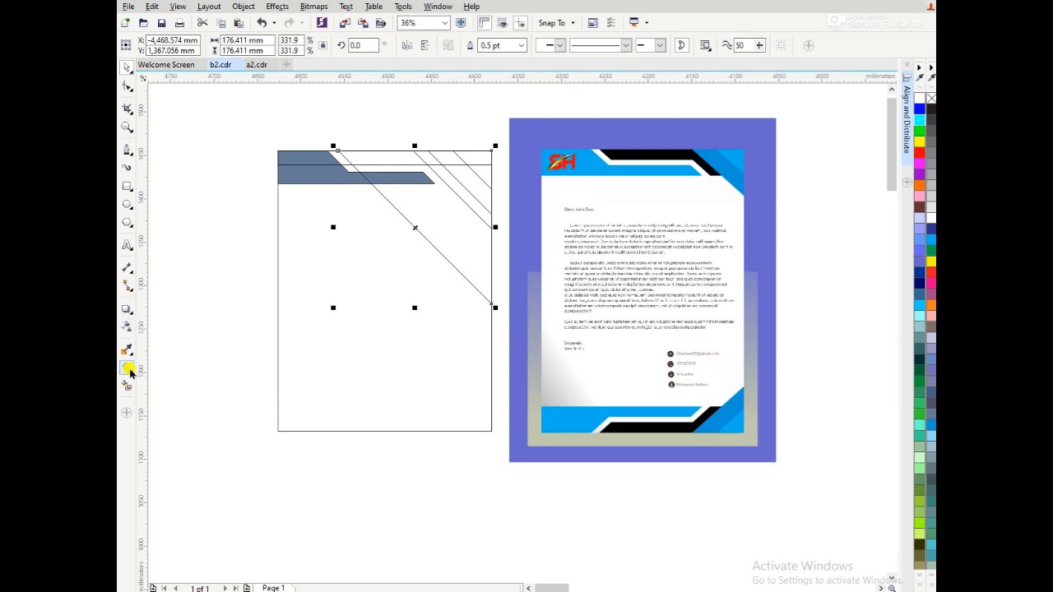
- Smart Fill the top band area between the diagonals of the 176 mm and 90 mm triangles
{"action": "left_click", "coordinate": [127, 384]}
{"action": "left_click", "coordinate": [383, 151]}
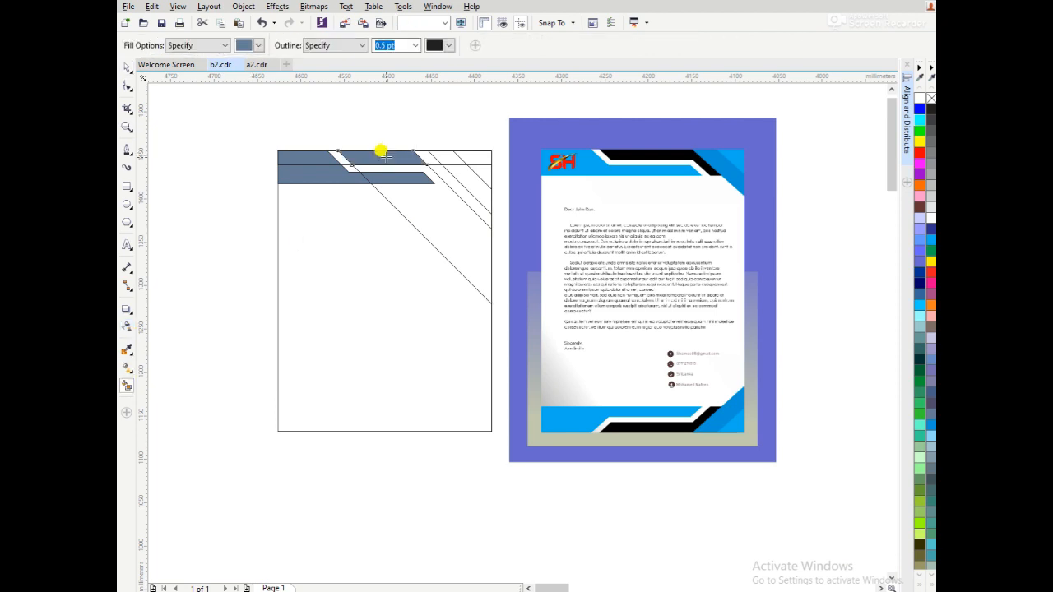
{"action": "left_click", "coordinate": [422, 156]}
{"action": "key", "text": "ctrl+z"}
{"action": "key", "text": "space"}
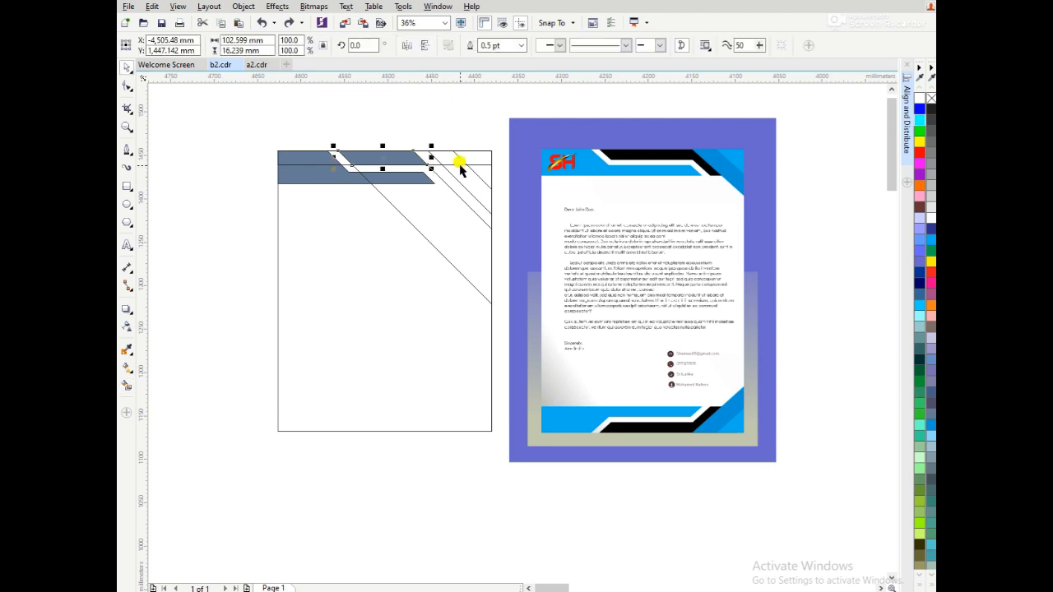
- Stretch a copy of the 16 mm band to about 38 mm high and Smart Fill the diagonal strip between the 90 mm and 73 mm triangles
{"action": "left_click", "coordinate": [460, 165]}
{"action": "left_click_drag", "start_coordinate": [383, 169], "coordinate": [388, 189]}
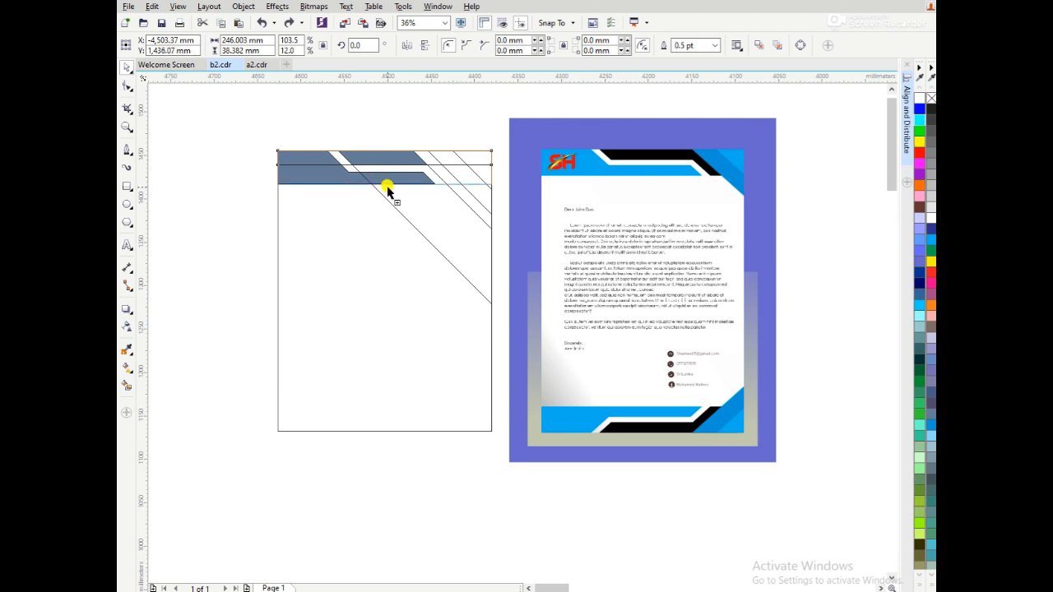
{"action": "key", "text": "space"}
{"action": "left_click", "coordinate": [439, 171]}
{"action": "left_click", "coordinate": [427, 155]}
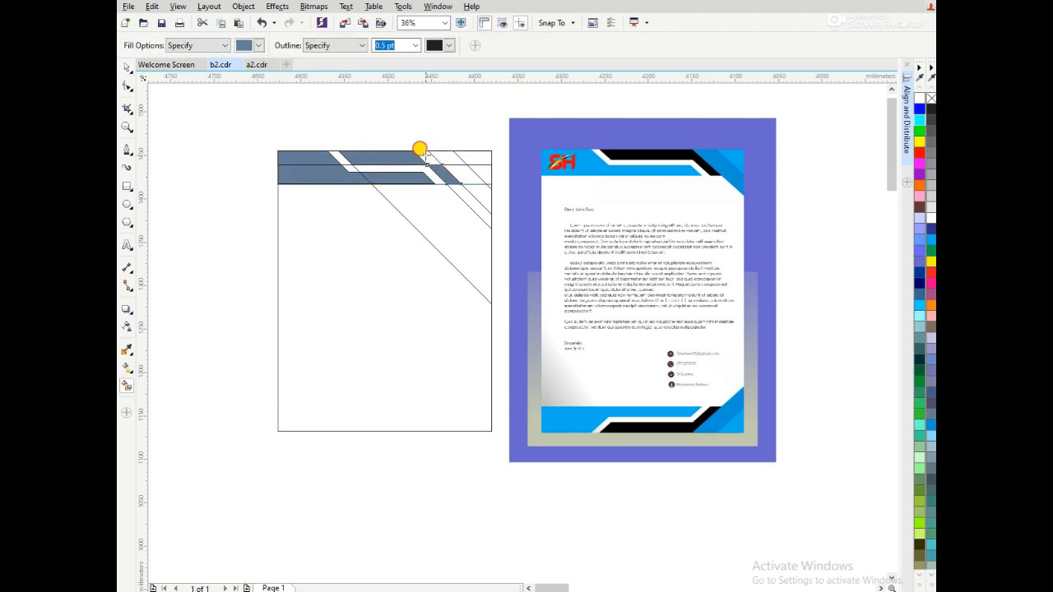
{"action": "key", "text": "ctrl+z"}
{"action": "key", "text": "space"}
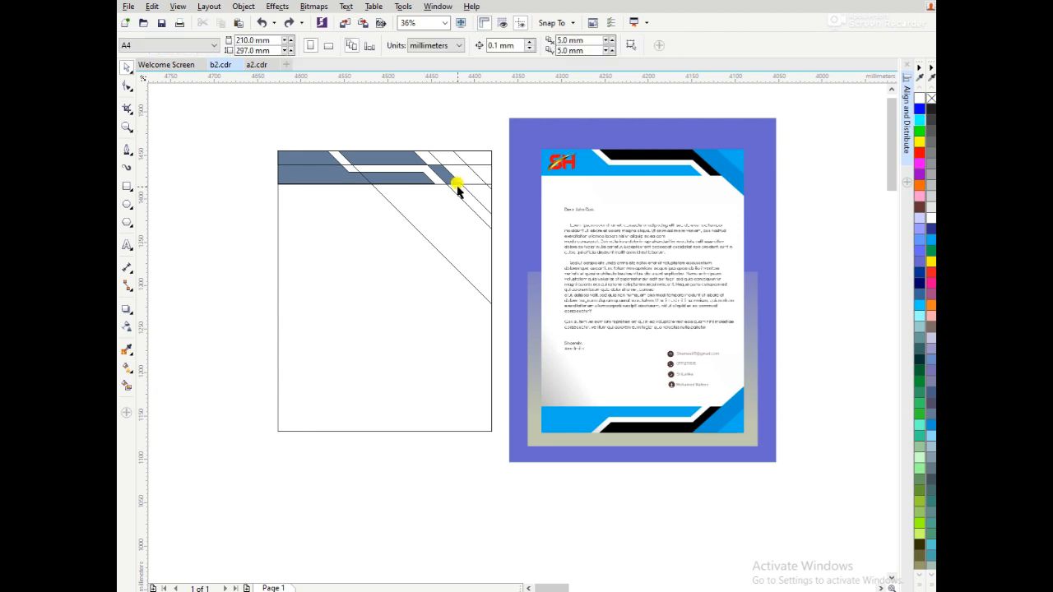
- Delete the 38 mm band outline, the 176 mm triangle and the 16 mm band outline from the header construction
{"action": "left_click", "coordinate": [440, 187]}
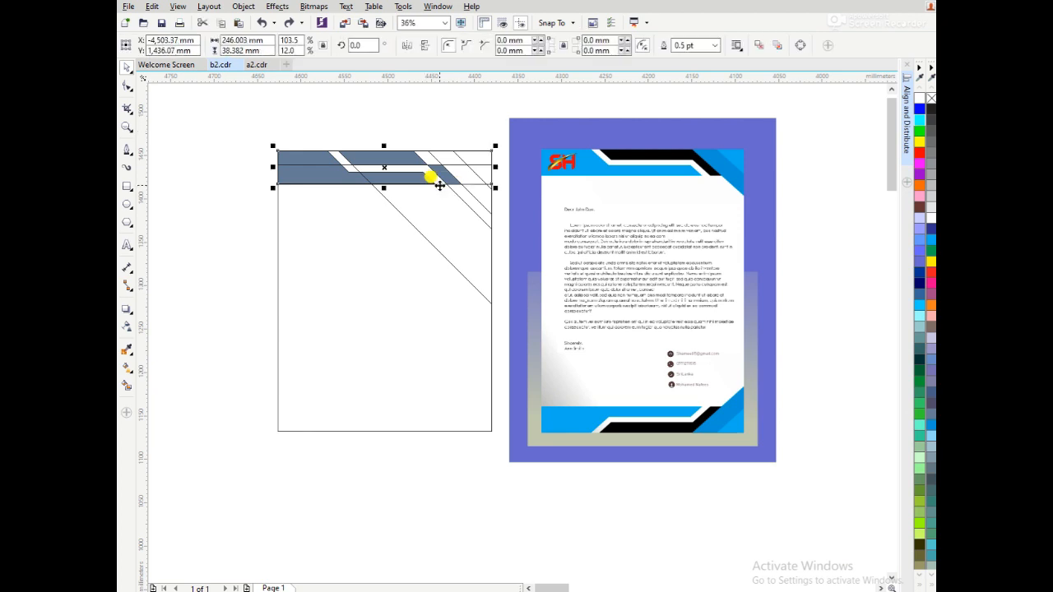
{"action": "key", "text": "Delete"}
{"action": "left_click", "coordinate": [419, 231]}
{"action": "key", "text": "Delete"}
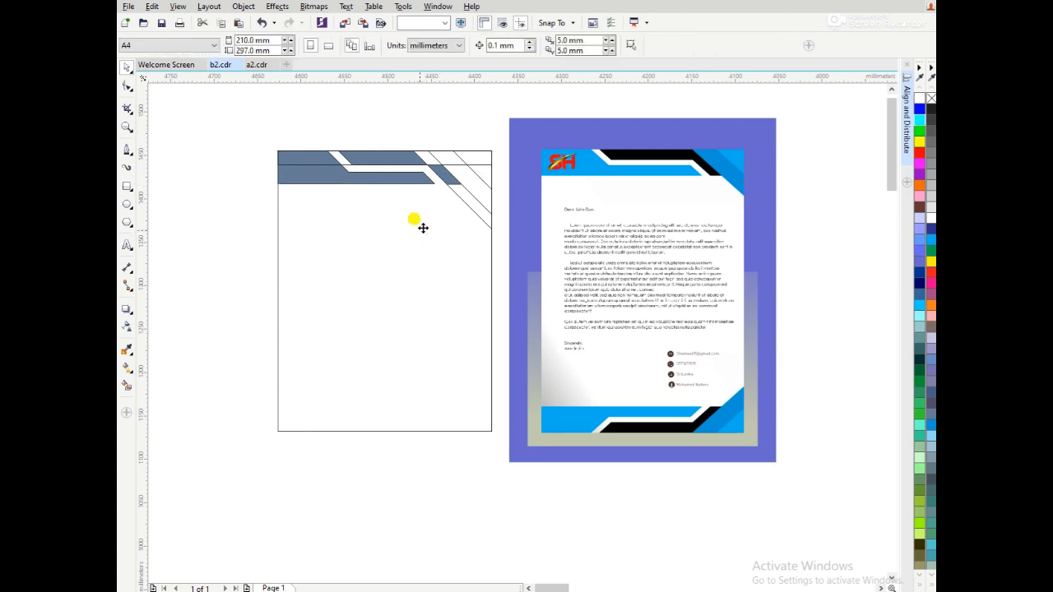
{"action": "left_click", "coordinate": [349, 168]}
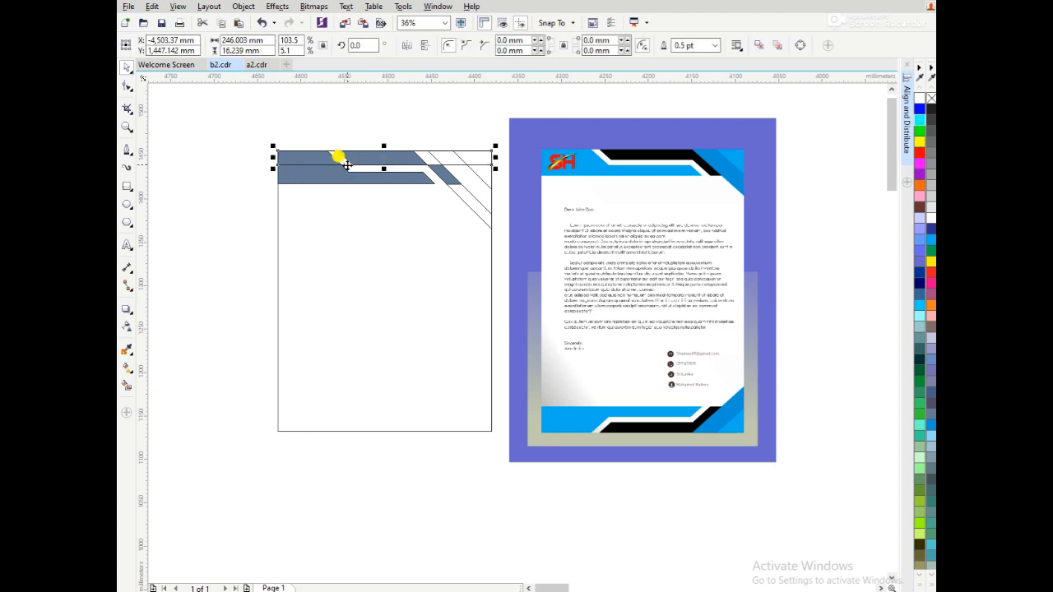
- Fill the 44 mm triangle in the page's upper-right corner with bright sky blue
{"action": "key", "text": "z"}
{"action": "left_click_drag", "start_coordinate": [257, 121], "coordinate": [731, 339]}
{"action": "left_click", "coordinate": [491, 243]}
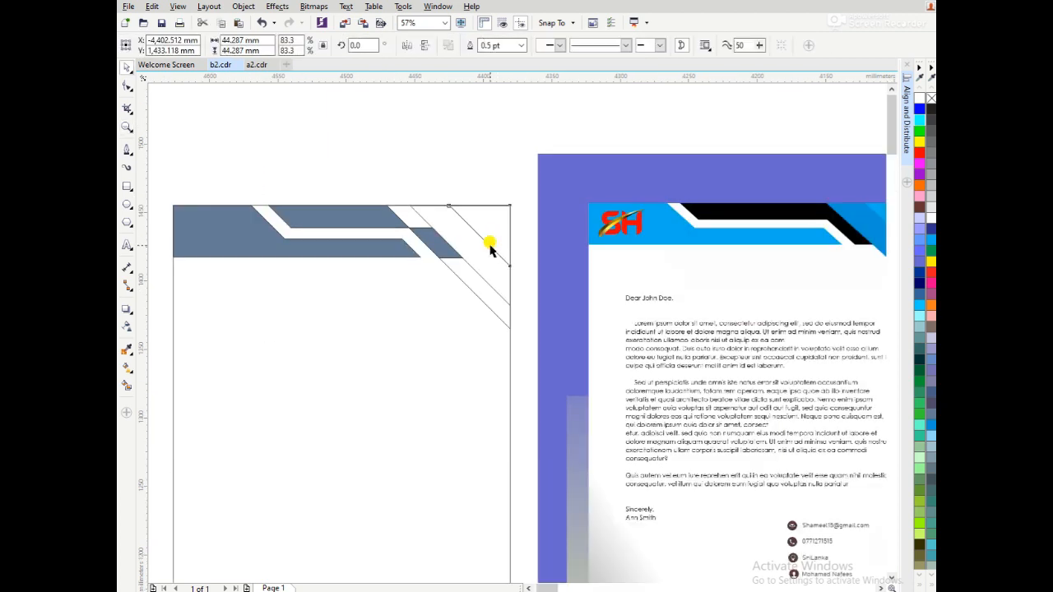
{"action": "left_click", "coordinate": [919, 312]}
{"action": "key", "text": "F3"}
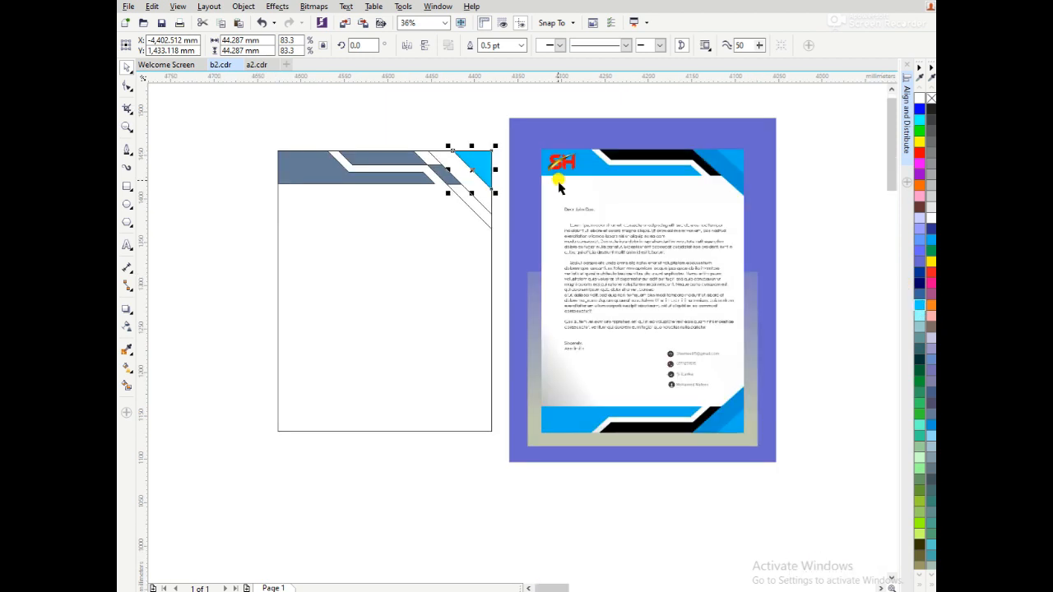
{"action": "left_click", "coordinate": [474, 119]}
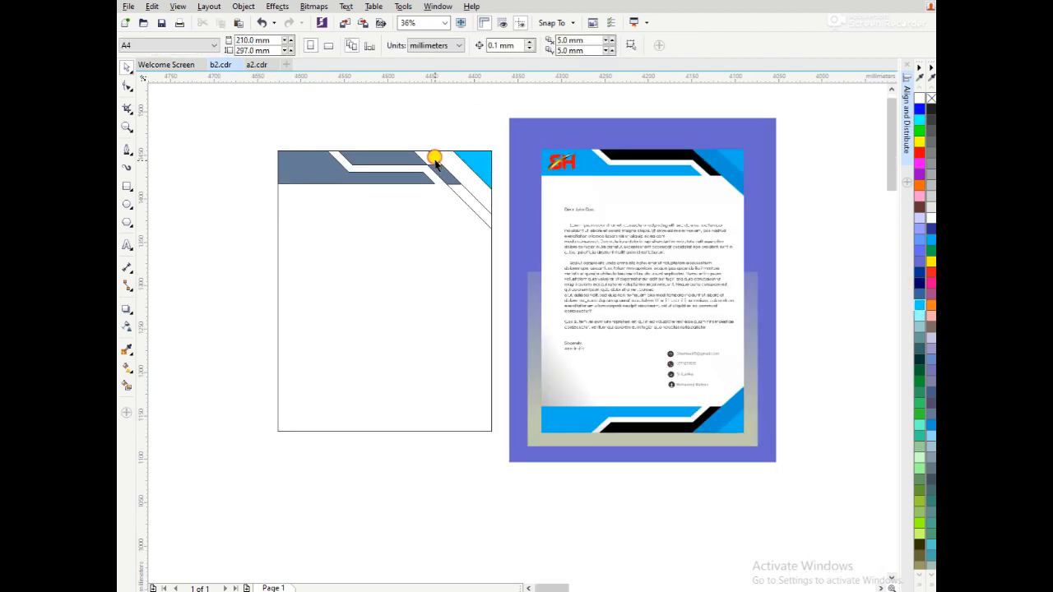
- Fill the 73 mm corner triangle with medium periwinkle blue
{"action": "left_click", "coordinate": [426, 156]}
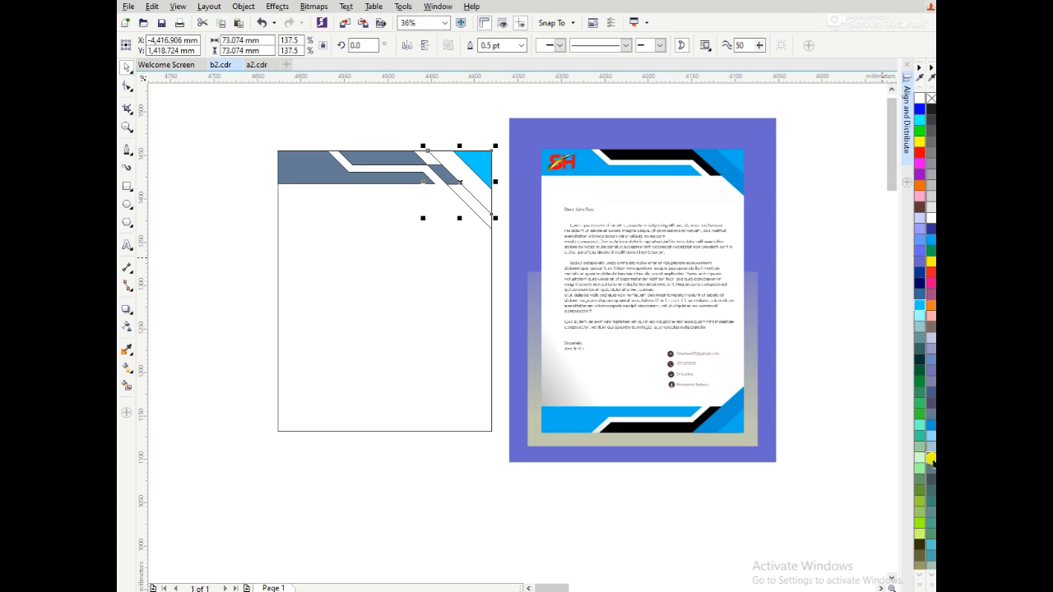
{"action": "left_click", "coordinate": [920, 581]}
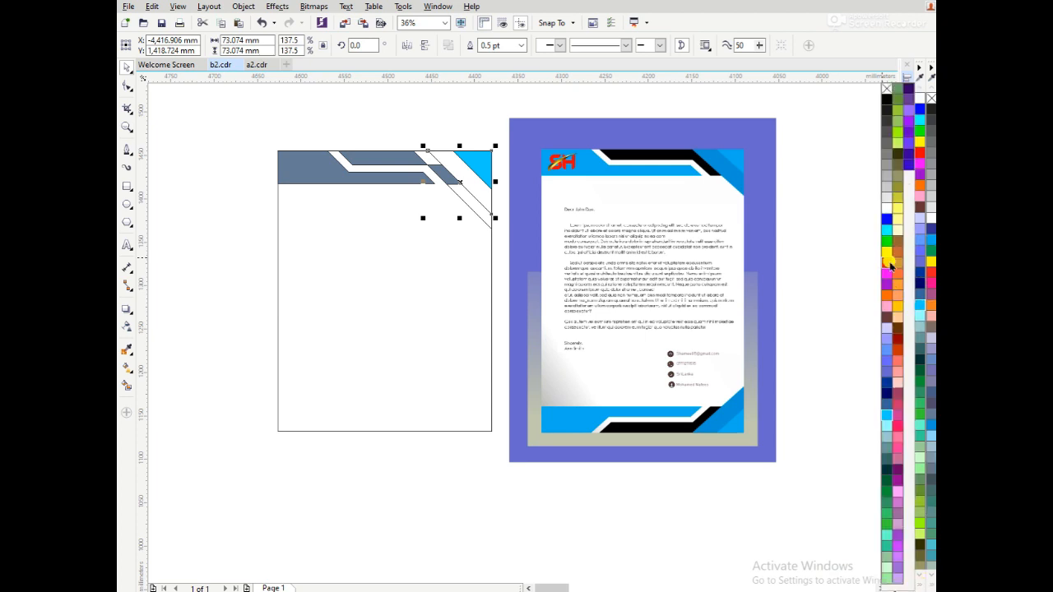
{"action": "left_click", "coordinate": [884, 352]}
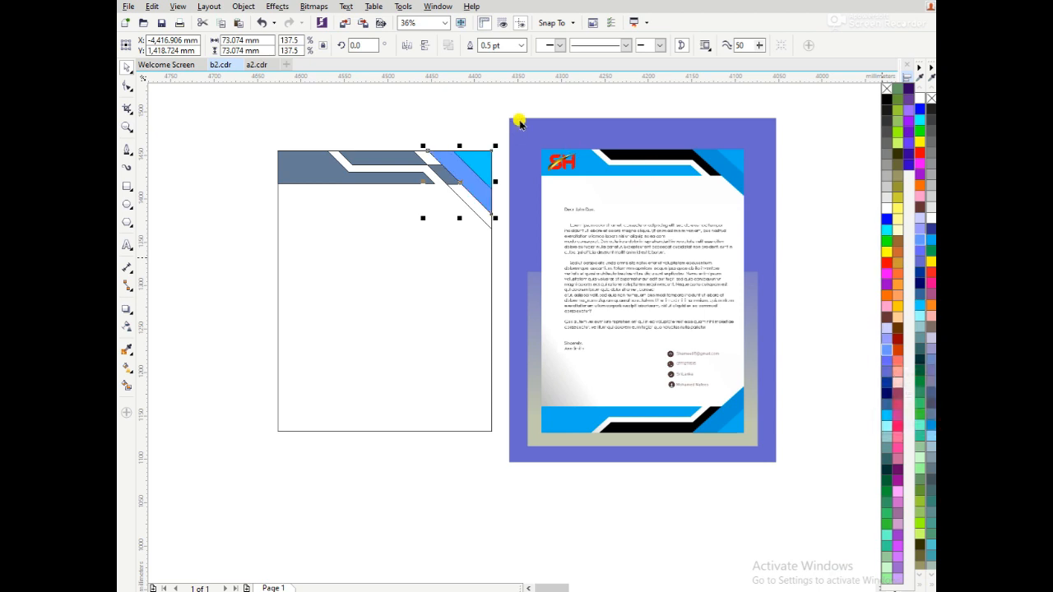
{"action": "left_click", "coordinate": [438, 105]}
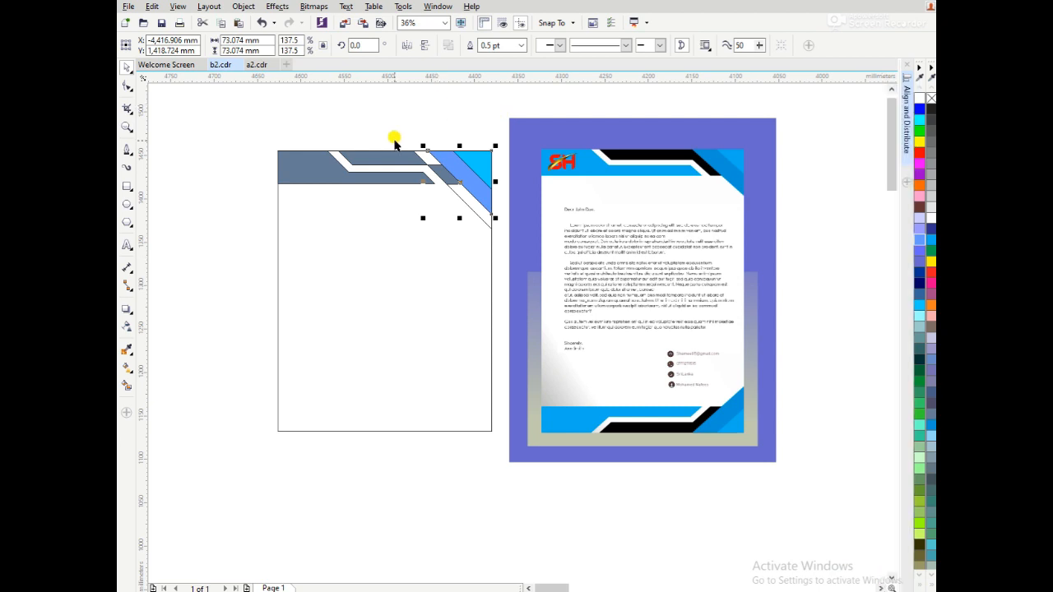
{"action": "left_click", "coordinate": [237, 170]}
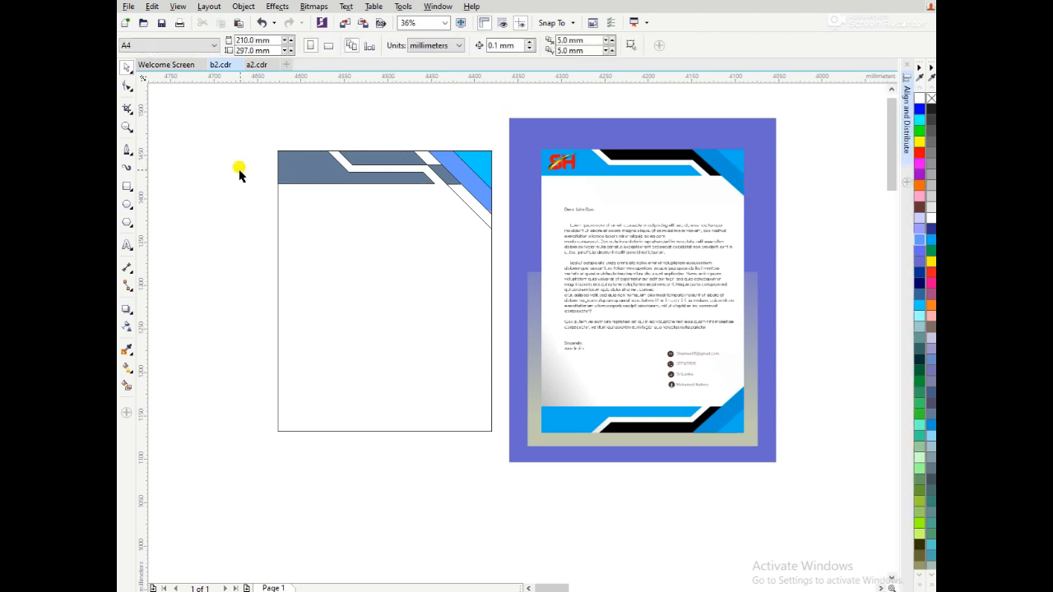
- Sample the small corner triangle's sky blue and apply it to the large angled shape on the header's left
{"action": "left_click", "coordinate": [127, 348]}
{"action": "left_click", "coordinate": [477, 157]}
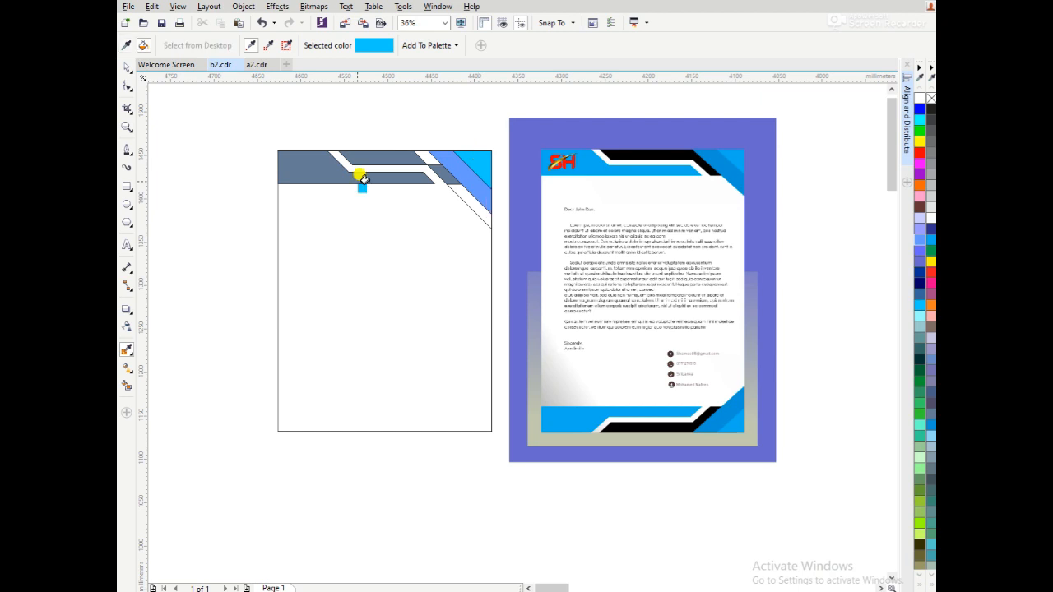
{"action": "left_click", "coordinate": [304, 167]}
{"action": "key", "text": "space"}
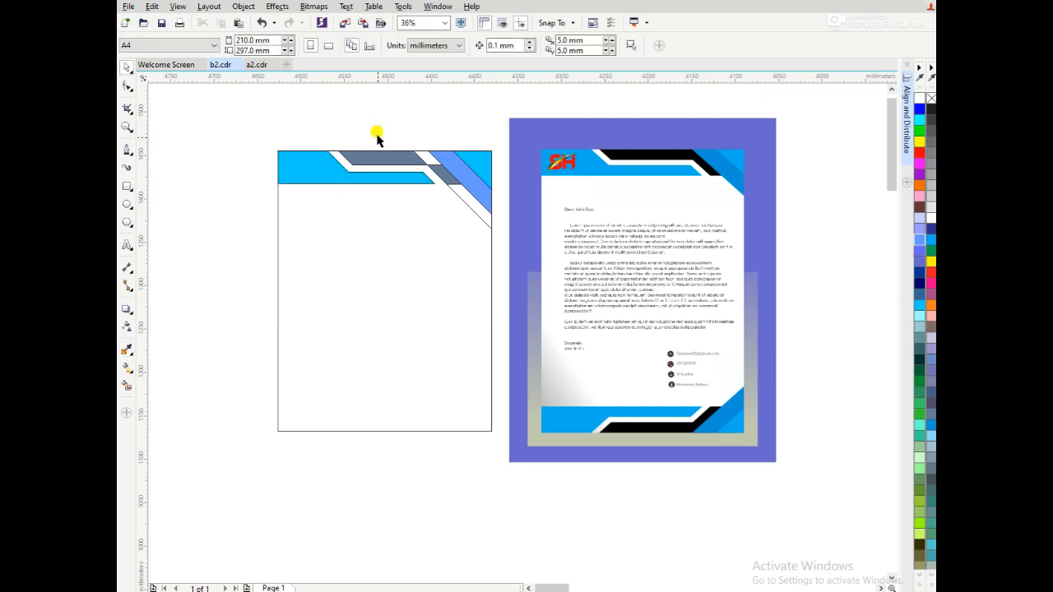
{"action": "left_click", "coordinate": [385, 156]}
{"action": "left_click_drag", "start_coordinate": [422, 156], "coordinate": [440, 202]}
{"action": "key", "text": "ctrl+z"}
- Smart Fill the white gap between the slate top band and the blue corner triangle
{"action": "key", "text": "F2"}
{"action": "left_click_drag", "start_coordinate": [294, 124], "coordinate": [559, 276]}
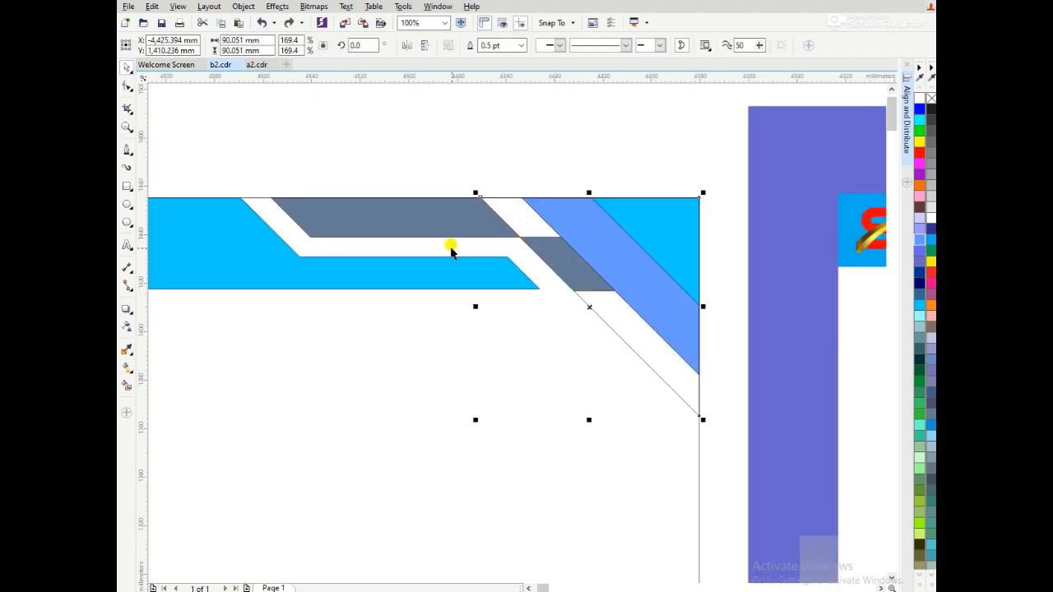
{"action": "left_click", "coordinate": [128, 369]}
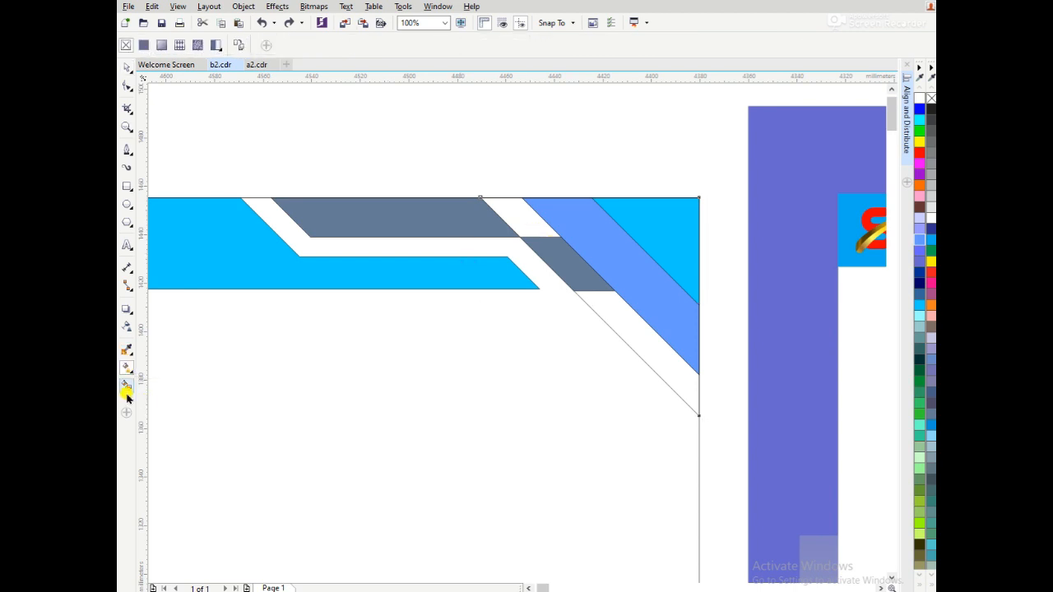
{"action": "left_click", "coordinate": [127, 385]}
{"action": "left_click", "coordinate": [482, 211]}
{"action": "left_click", "coordinate": [499, 210]}
{"action": "key", "text": "space"}
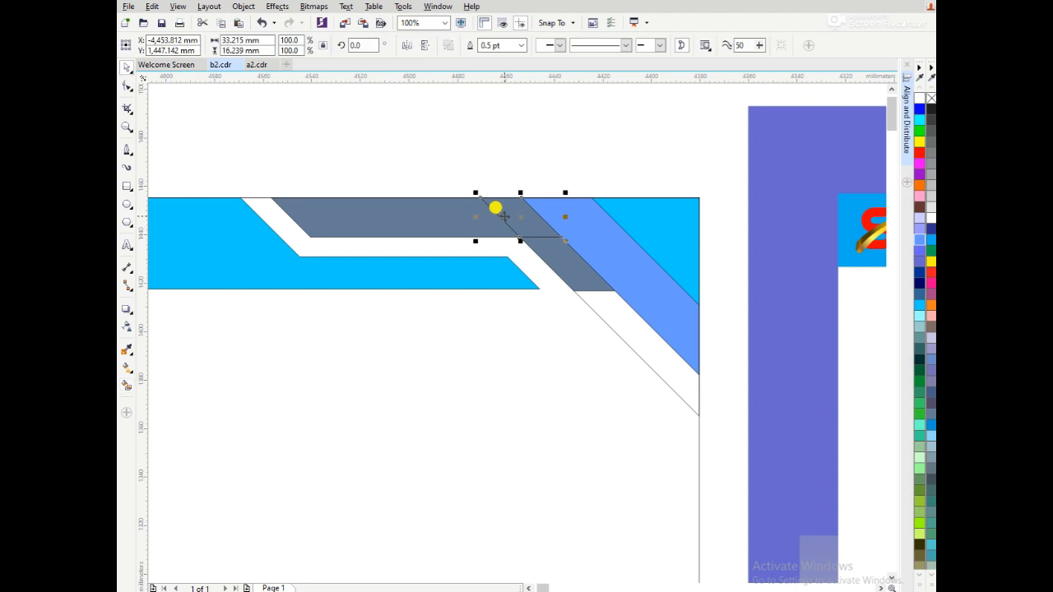
- Weld the gap fill with the adjoining slate header pieces and delete the 90 mm triangle outline
{"action": "left_click", "coordinate": [435, 215], "text": "shift"}
{"action": "left_click", "coordinate": [471, 45]}
{"action": "scroll", "coordinate": [517, 129], "scroll_direction": "down", "scroll_amount": 3}
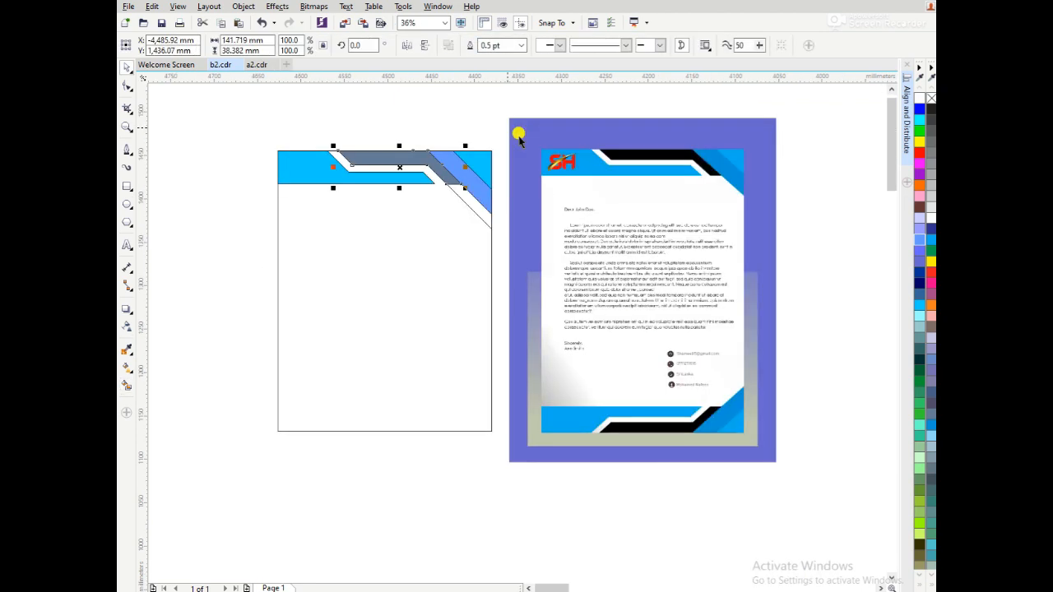
{"action": "left_click", "coordinate": [468, 127]}
{"action": "left_click", "coordinate": [455, 193]}
{"action": "key", "text": "Delete"}
- Fill the welded slate header shape with black
{"action": "left_click", "coordinate": [434, 168]}
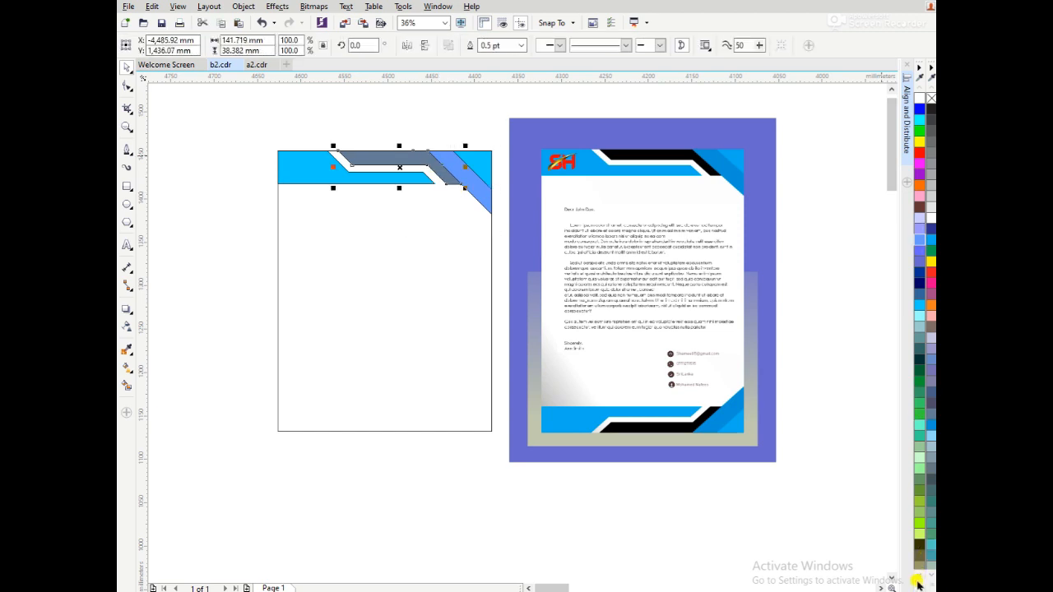
{"action": "left_click", "coordinate": [919, 582]}
{"action": "left_click", "coordinate": [886, 99]}
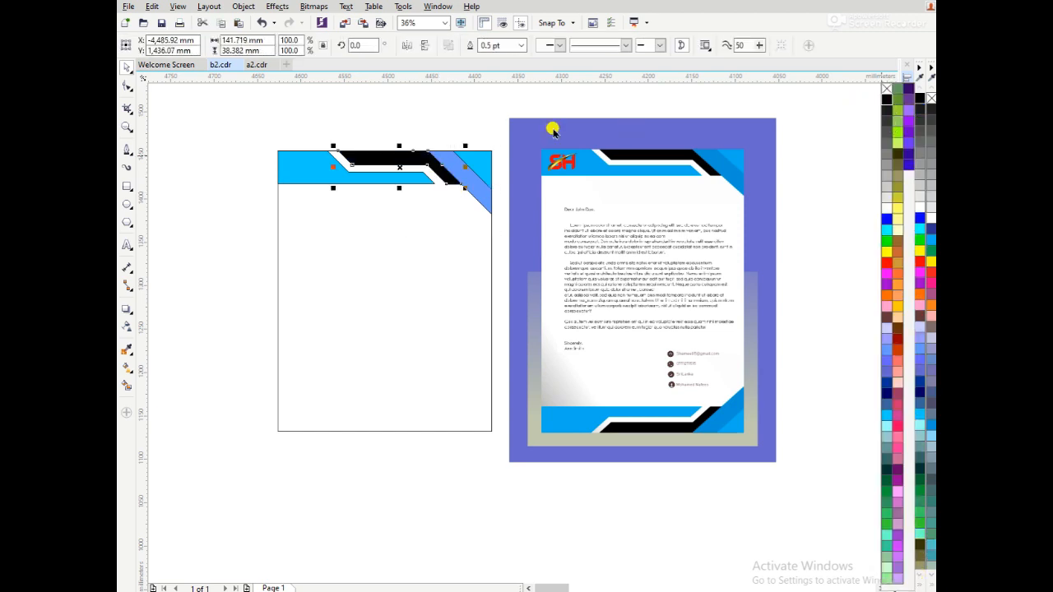
- Remove the header shapes' outlines and make a grouped, vertically mirrored copy near the page's lower edge
{"action": "left_click_drag", "start_coordinate": [262, 133], "coordinate": [495, 222]}
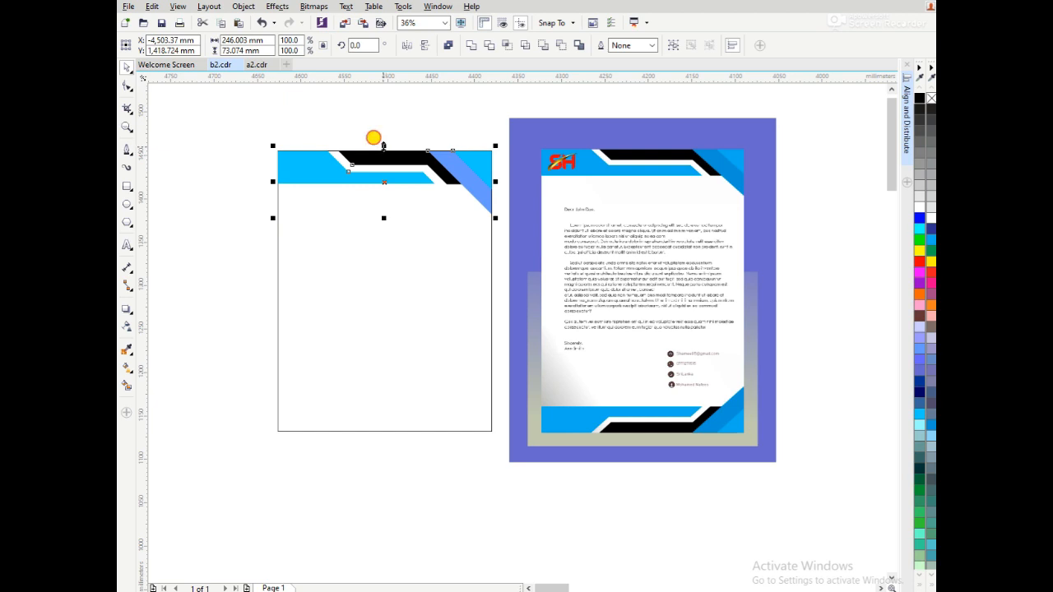
{"action": "left_click_drag", "start_coordinate": [383, 145], "coordinate": [411, 397]}
{"action": "left_click", "coordinate": [674, 47]}
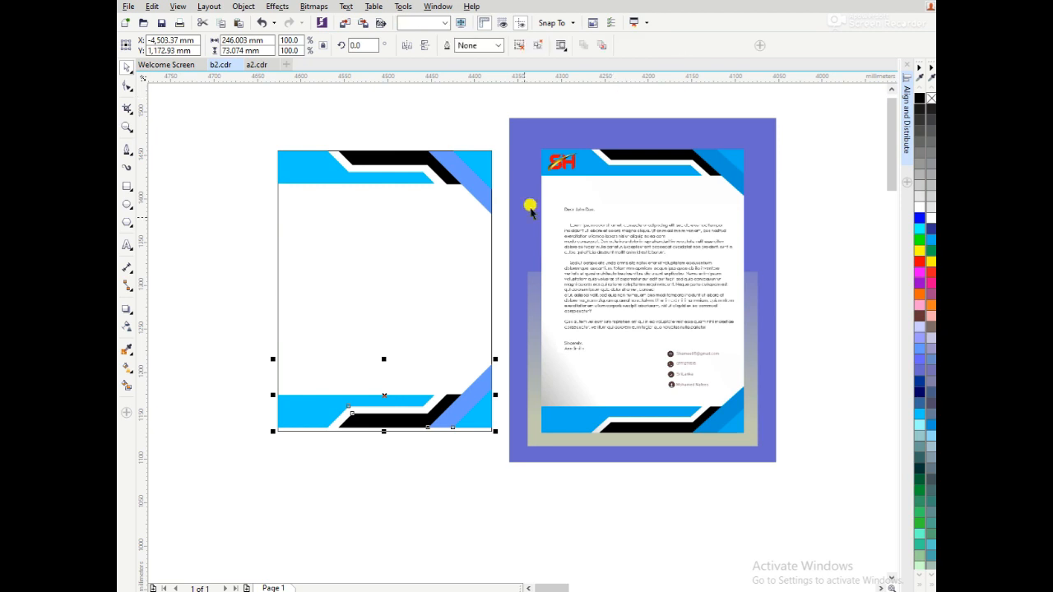
- Align the mirrored footer group with the bottom edge of the page outline
{"action": "left_click", "coordinate": [491, 260], "text": "shift"}
{"action": "key", "text": "b"}
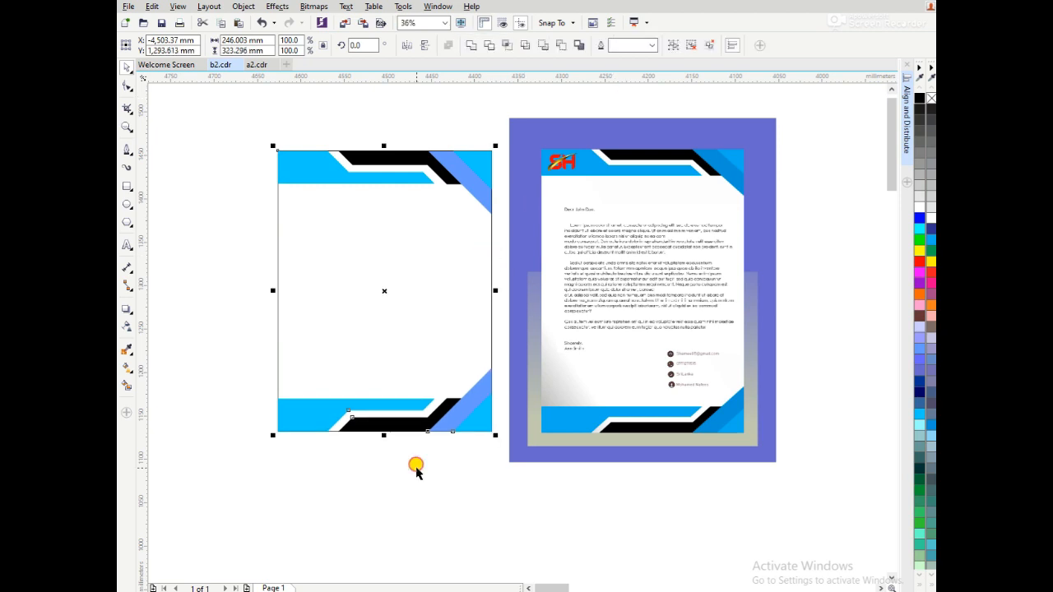
{"action": "left_click", "coordinate": [416, 469]}
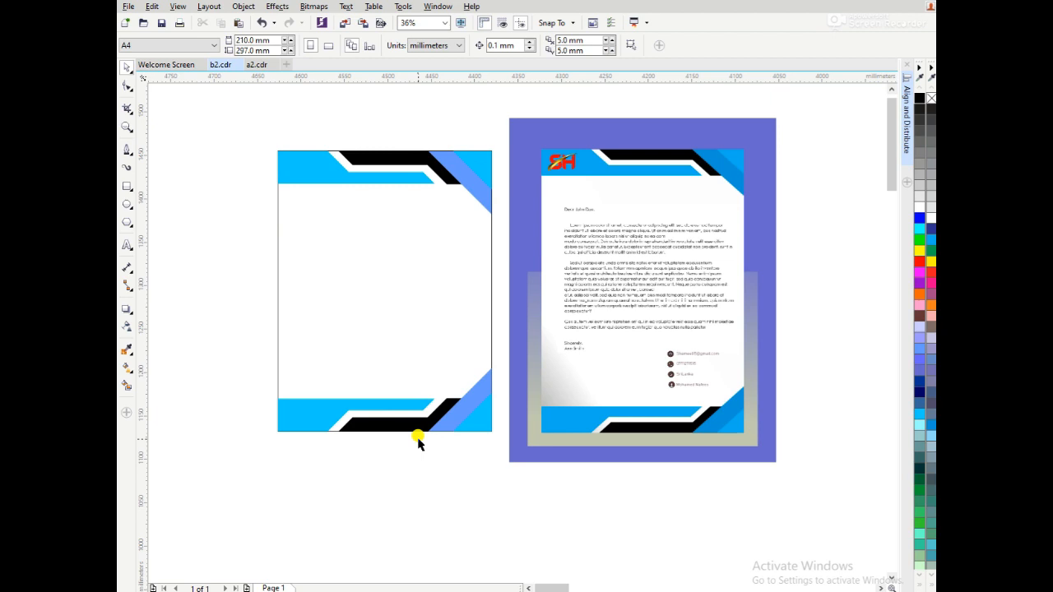
- Stretch the page outline upward to about 335 mm high and group the header shapes
{"action": "left_click", "coordinate": [491, 265]}
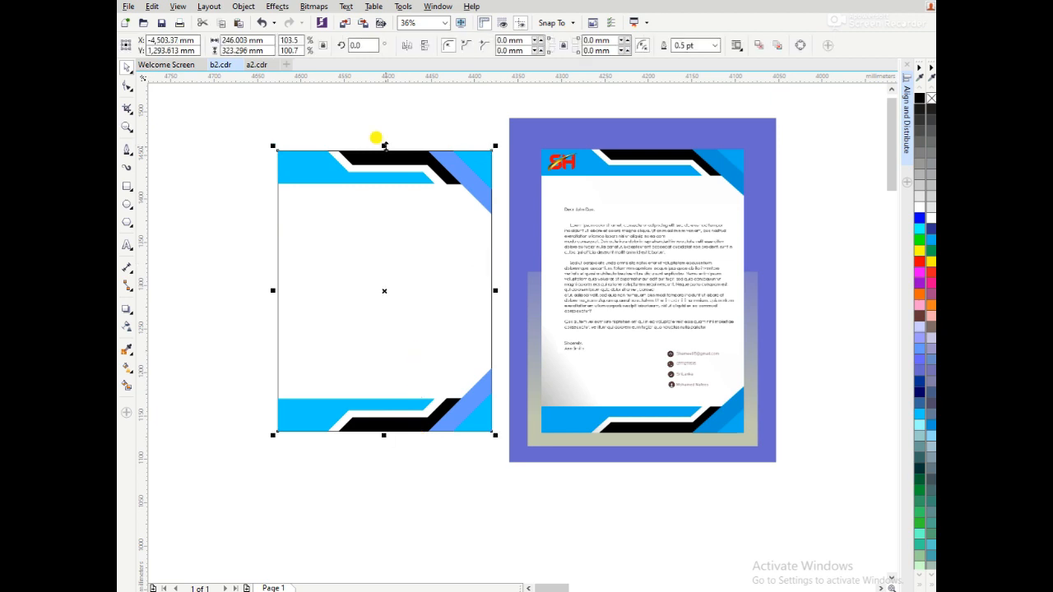
{"action": "left_click_drag", "start_coordinate": [263, 132], "coordinate": [500, 260]}
{"action": "left_click", "coordinate": [672, 46]}
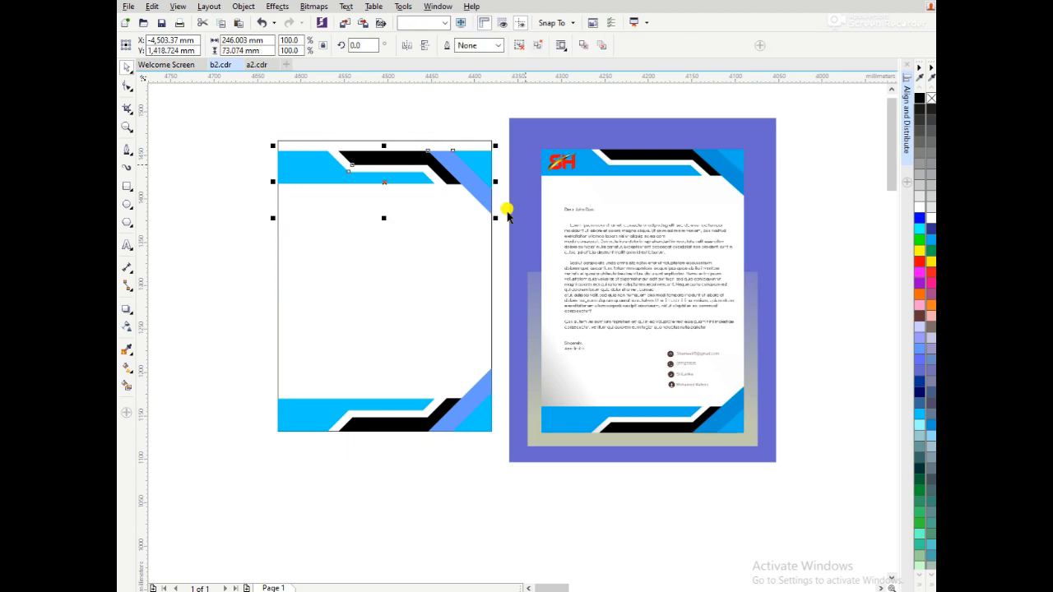
- Align the header group with the top edge of the page outline
{"action": "left_click", "coordinate": [491, 243], "text": "shift"}
{"action": "key", "text": "t"}
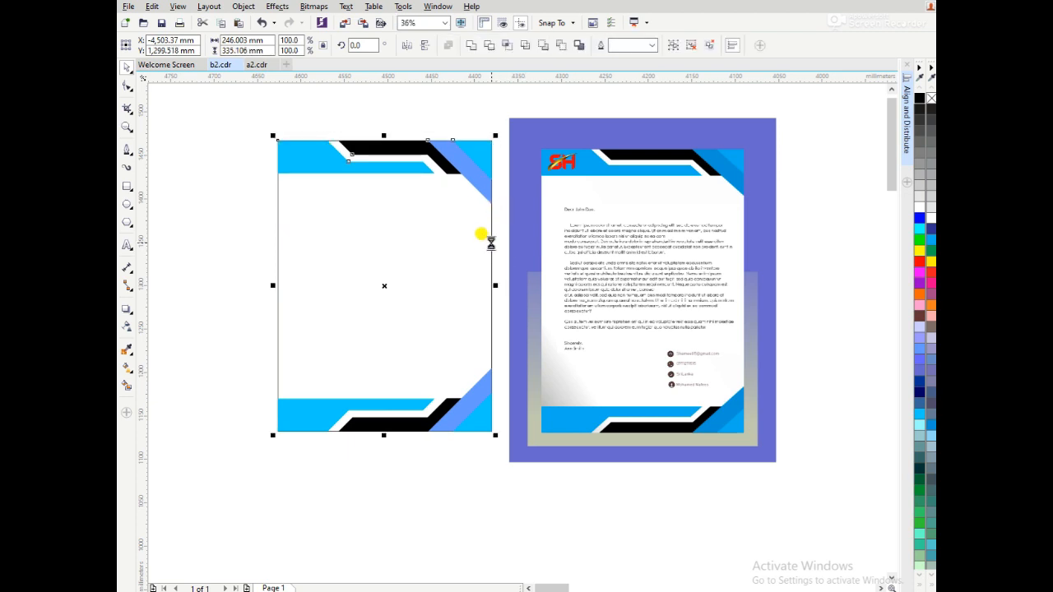
{"action": "left_click", "coordinate": [447, 110]}
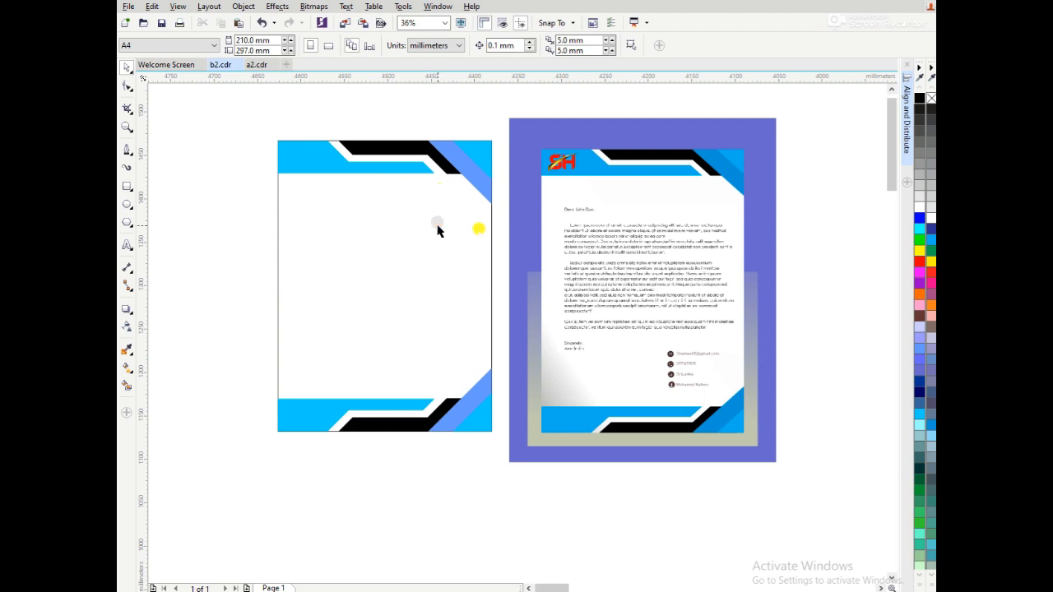
- Fill the page rectangle behind the header and footer with light grey
{"action": "left_click", "coordinate": [491, 231]}
{"action": "left_click_drag", "start_coordinate": [491, 232], "coordinate": [471, 233]}
{"action": "key", "text": "ctrl+z"}
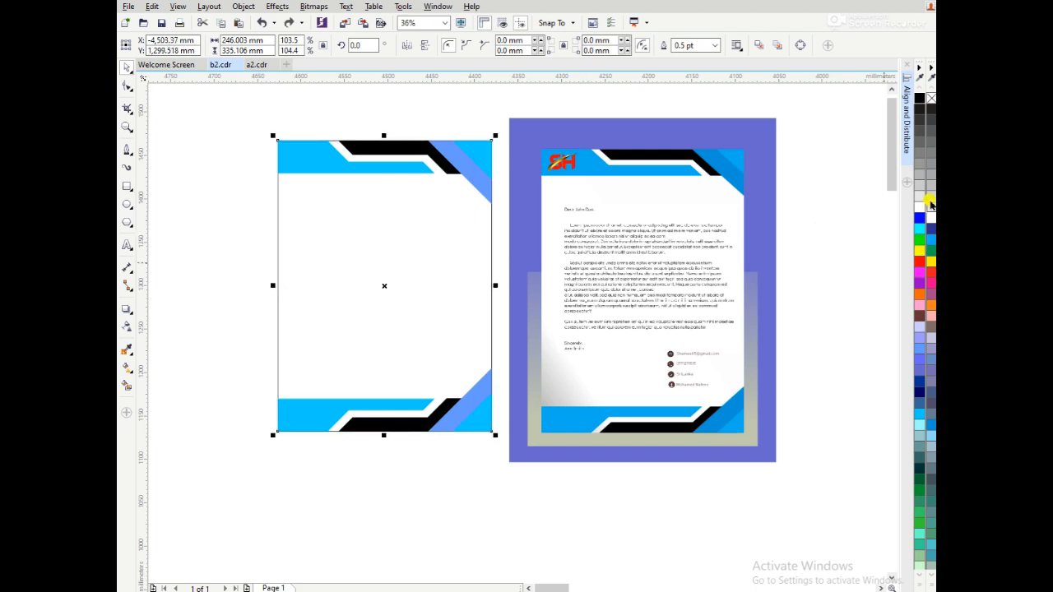
{"action": "left_click", "coordinate": [931, 188]}
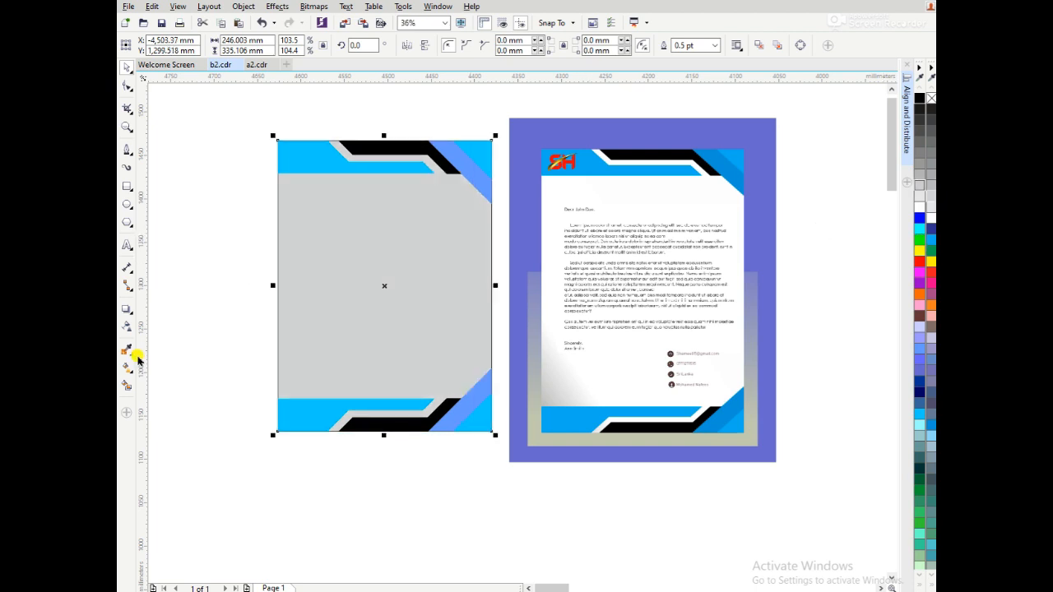
- Apply a linear transparency to the grey page so it fades diagonally from the lower-left corner toward the middle
{"action": "left_click", "coordinate": [127, 327]}
{"action": "left_click_drag", "start_coordinate": [309, 347], "coordinate": [356, 295]}
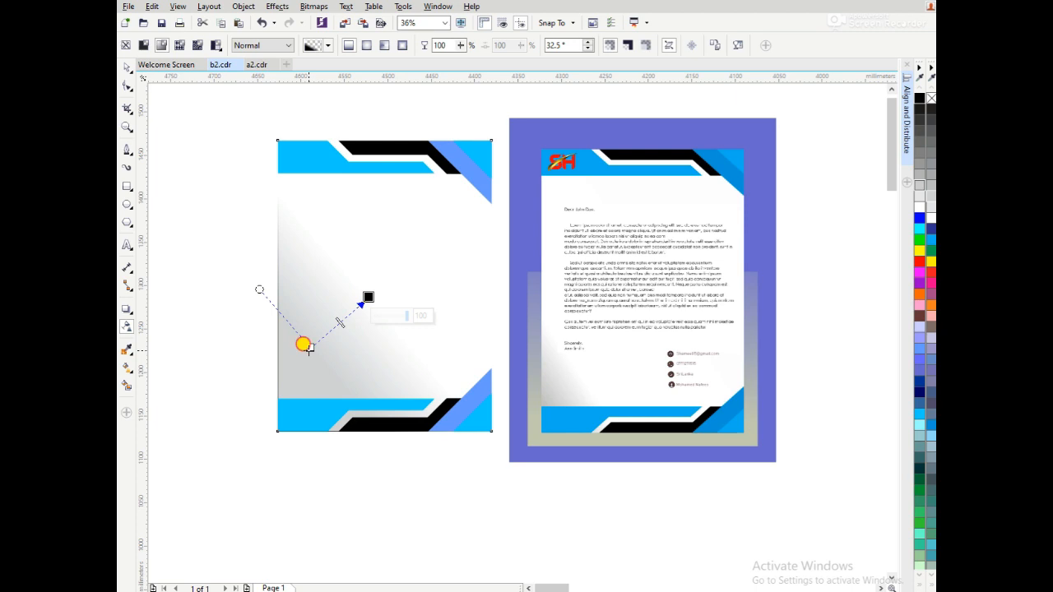
{"action": "left_click_drag", "start_coordinate": [305, 346], "coordinate": [250, 430]}
{"action": "left_click", "coordinate": [367, 297]}
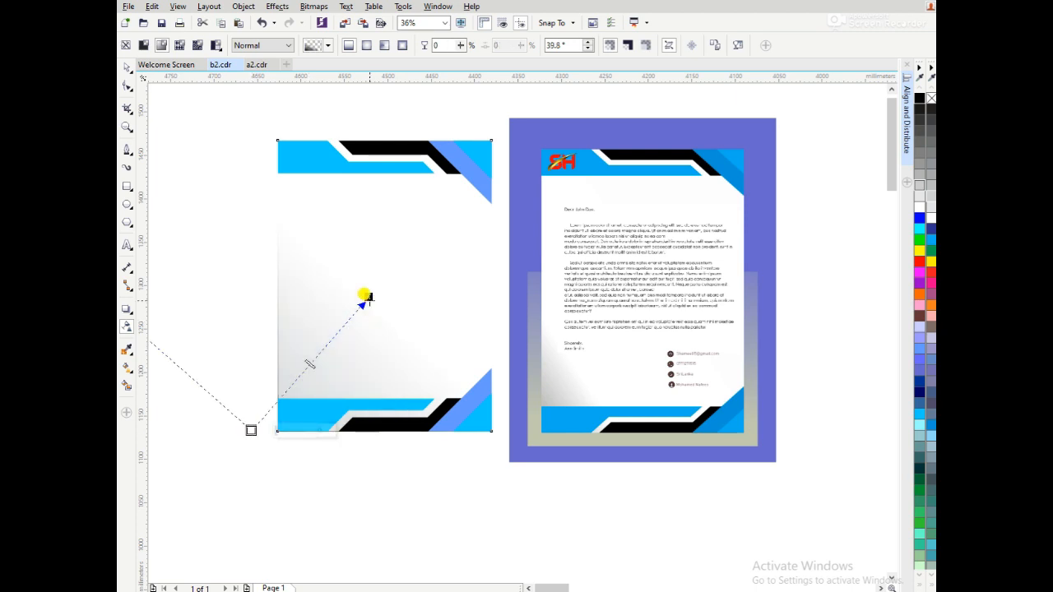
{"action": "left_click_drag", "start_coordinate": [366, 297], "coordinate": [353, 312]}
{"action": "key", "text": "space"}
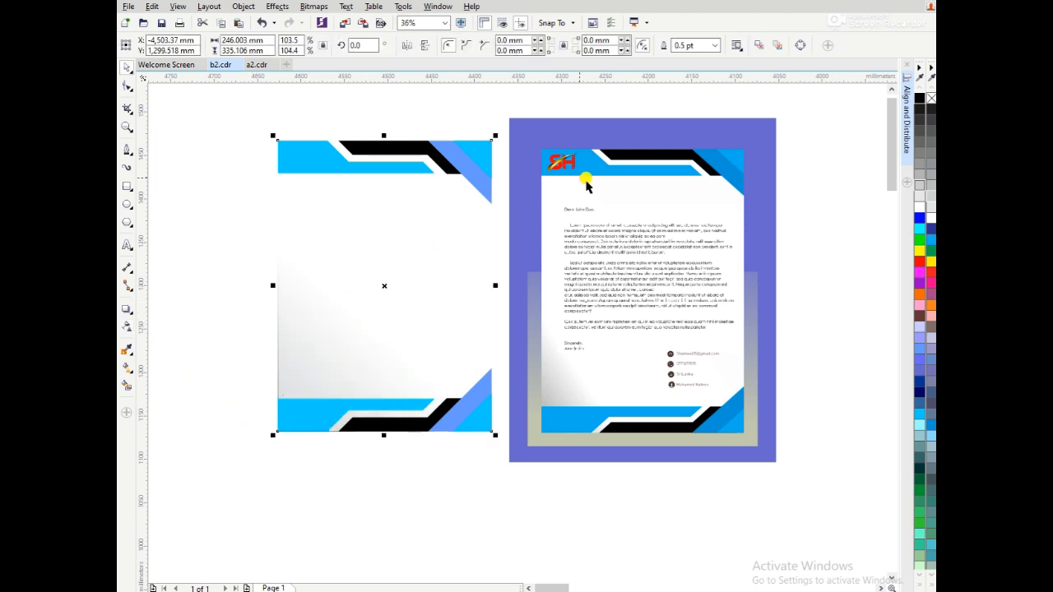
- Place a copy of the reference design's SH logo on the blue area at the new header's left
{"action": "left_click_drag", "start_coordinate": [562, 164], "coordinate": [344, 150]}
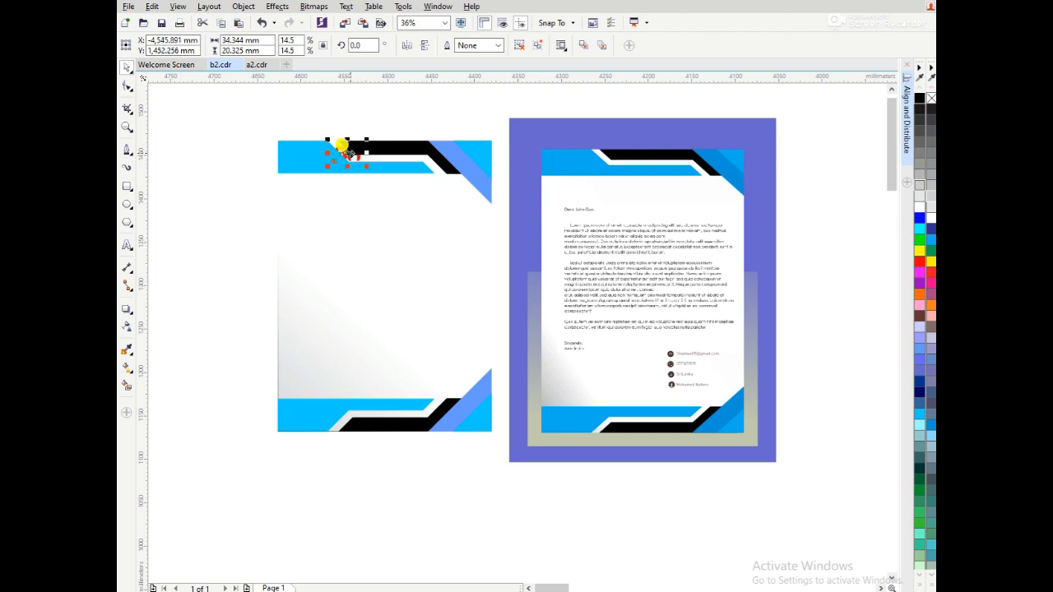
{"action": "key", "text": "ctrl+z"}
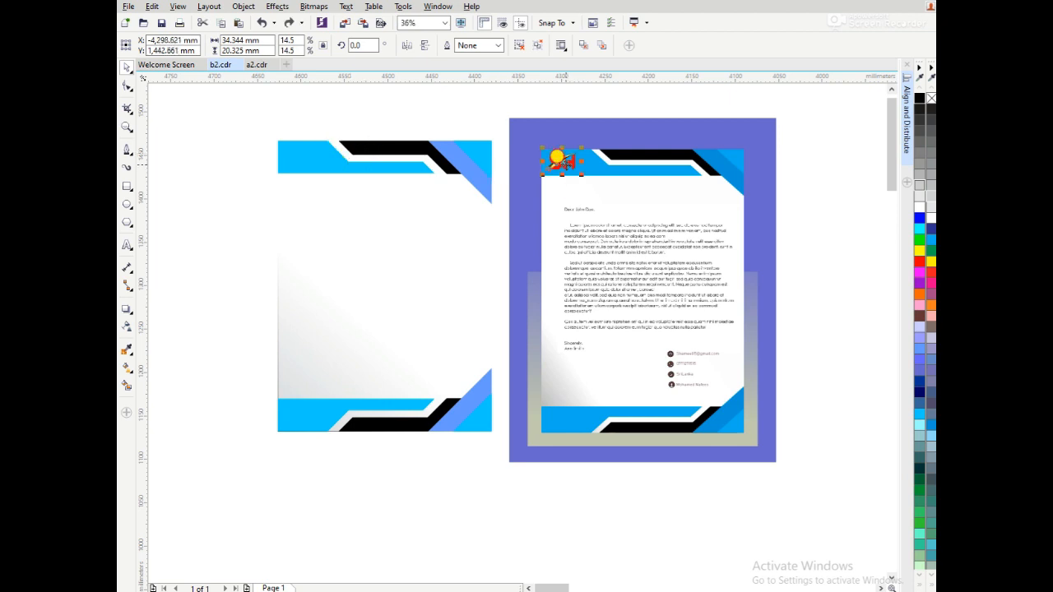
{"action": "left_click_drag", "start_coordinate": [336, 163], "coordinate": [309, 160]}
- Copy the letter body text and the contact details with their icons from the reference onto the new page
{"action": "left_click", "coordinate": [643, 243]}
{"action": "left_click_drag", "start_coordinate": [644, 241], "coordinate": [382, 278]}
{"action": "left_click", "coordinate": [668, 366]}
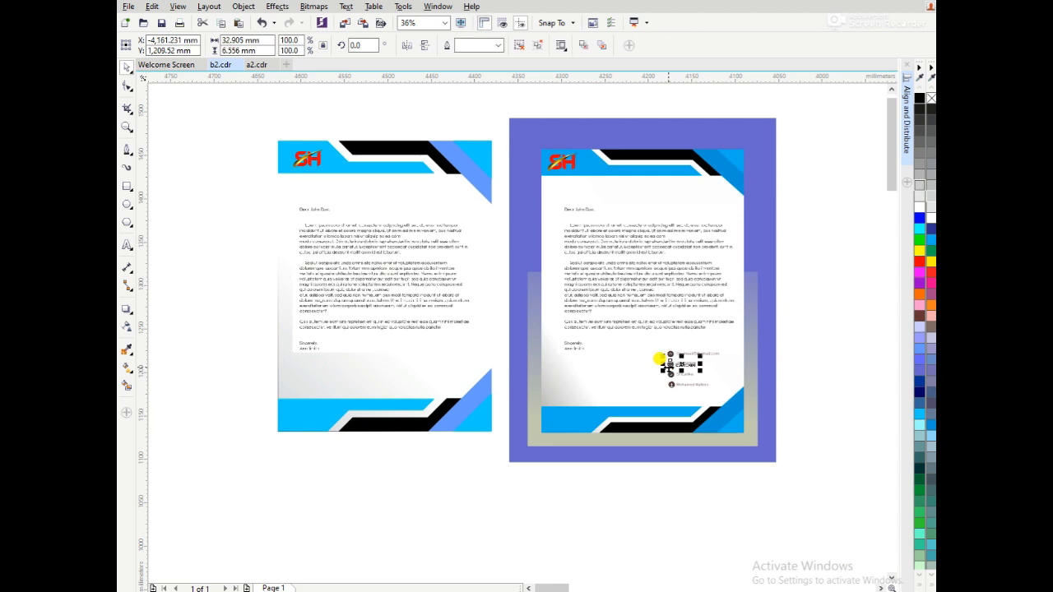
{"action": "left_click_drag", "start_coordinate": [804, 351], "coordinate": [419, 370]}
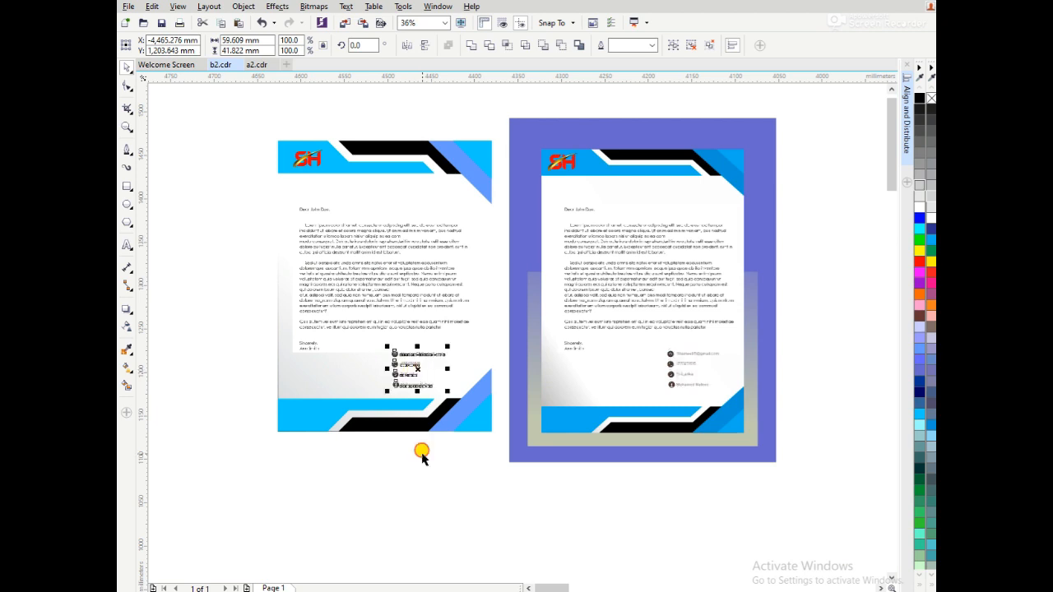
- Preview the new letterhead full screen and compare it with the reference design
{"action": "key", "text": "z"}
{"action": "left_click_drag", "start_coordinate": [268, 139], "coordinate": [507, 440]}
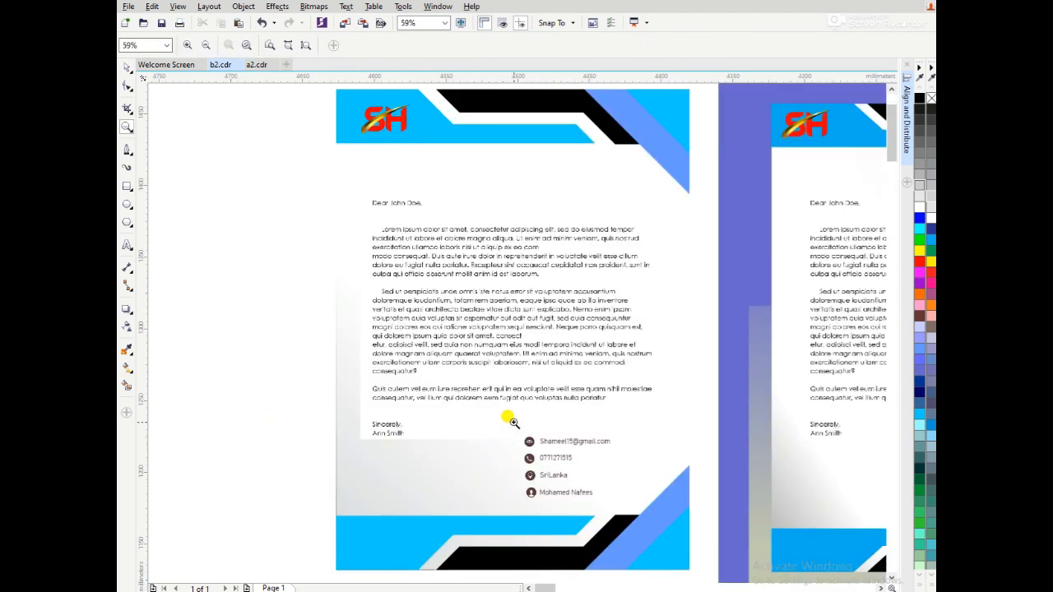
{"action": "key", "text": "F9"}
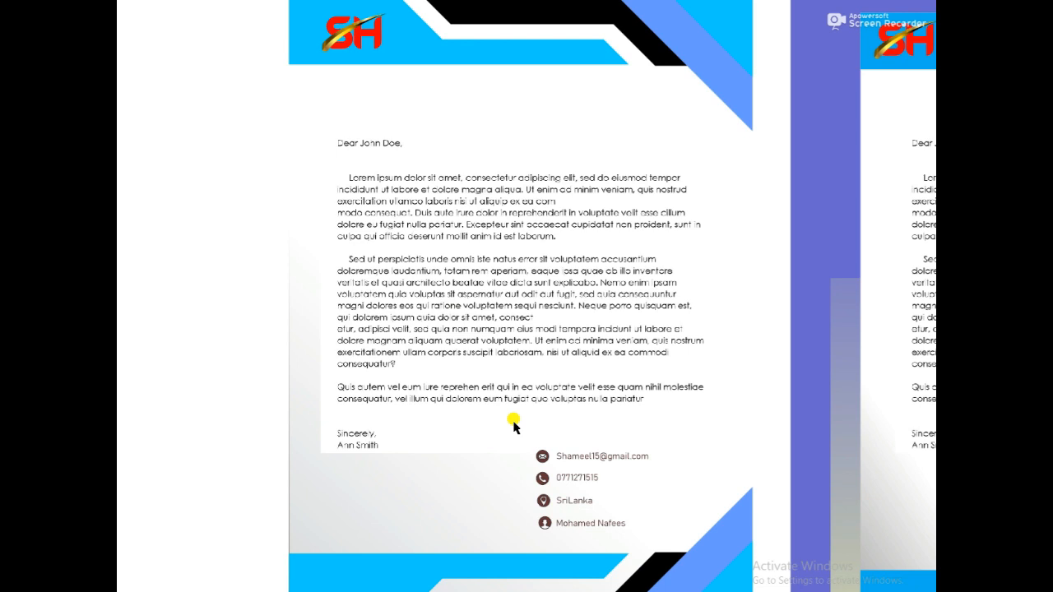
{"action": "left_click", "coordinate": [513, 426]}
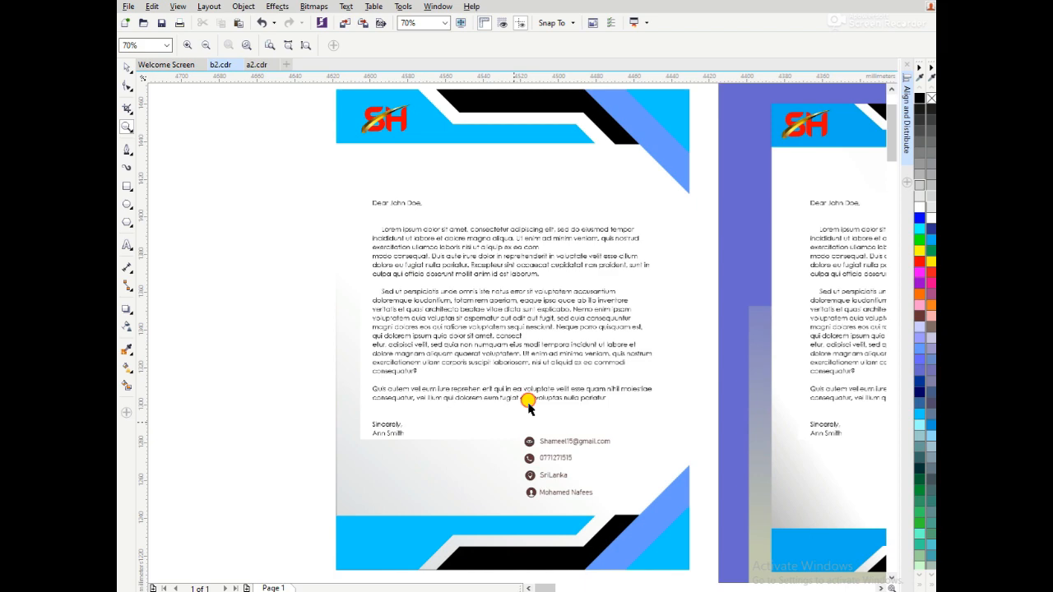
{"action": "scroll", "coordinate": [527, 405], "scroll_direction": "down", "scroll_amount": 2}
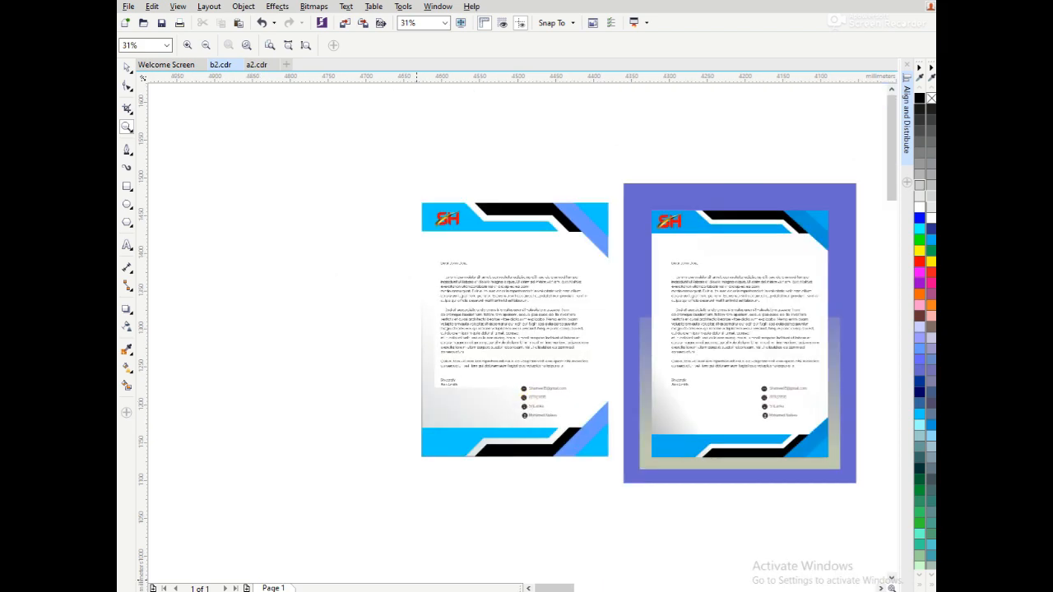